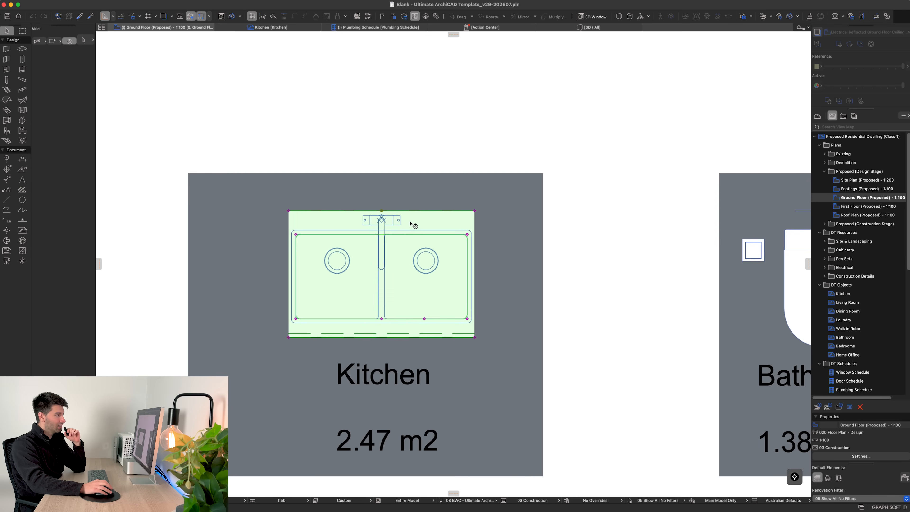
# - Inspect the base cabinet, mixer tap and sink objects in the Kitchen zone of the ground floor plan
pyautogui.click(412, 225)
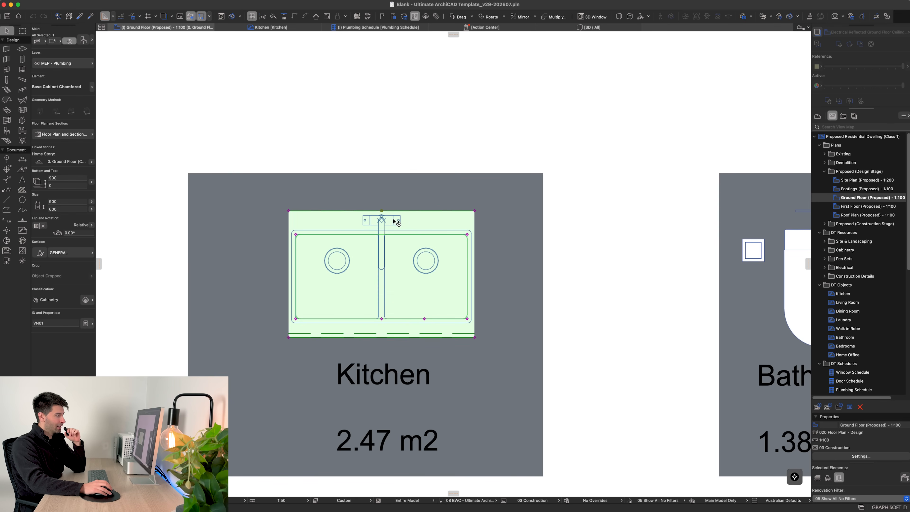
pyautogui.click(399, 218)
pyautogui.click(432, 251)
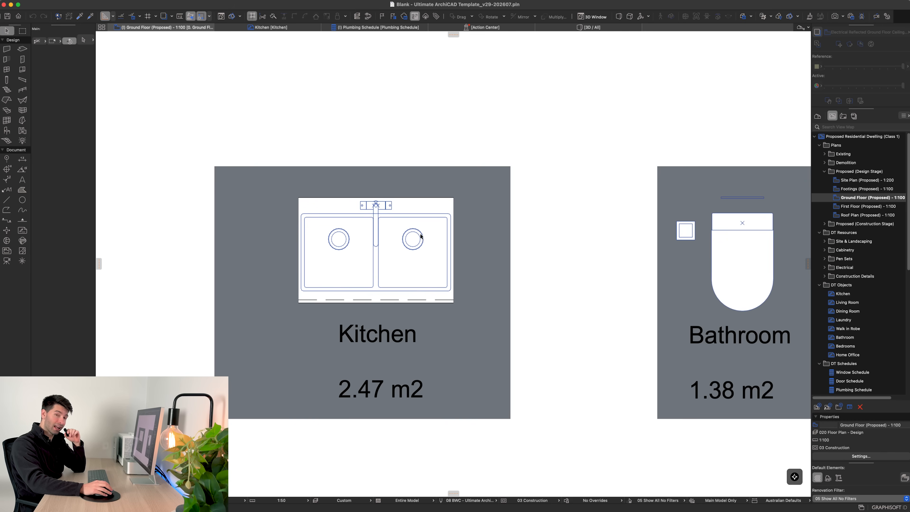
# - Inspect the Bathroom zone's toilet pan, floor waste and flush plate by selecting each object, and clear the selection
pyautogui.moveTo(513, 224); pyautogui.dragTo(461, 217, button='middle')
pyautogui.moveTo(625, 253); pyautogui.dragTo(444, 255, button='middle')
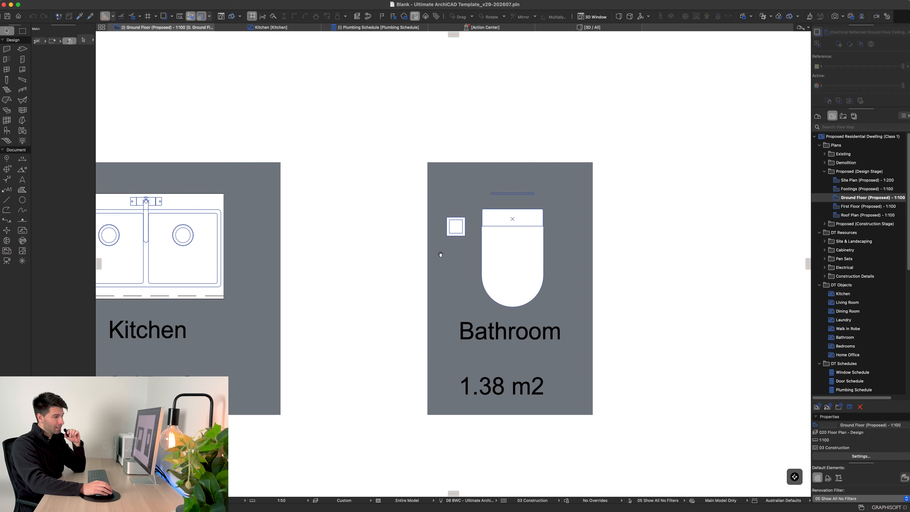
pyautogui.click(513, 244)
pyautogui.click(464, 229)
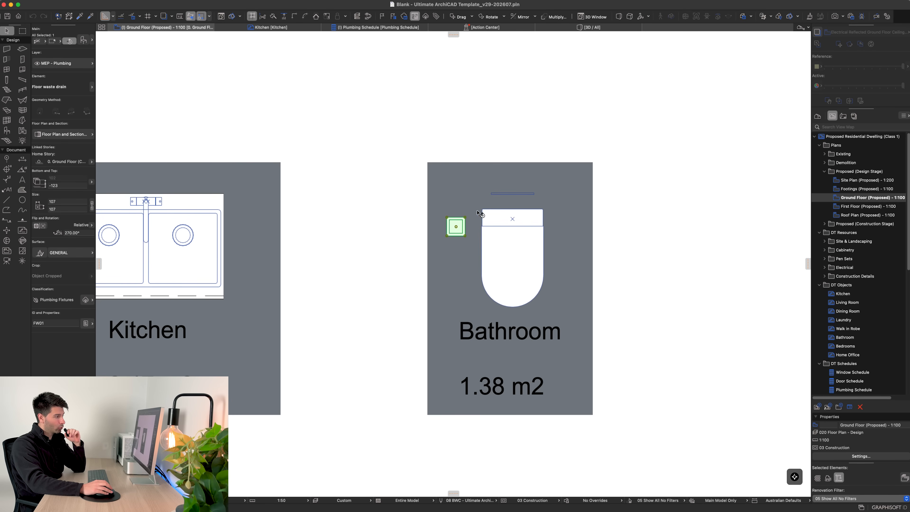
pyautogui.click(514, 194)
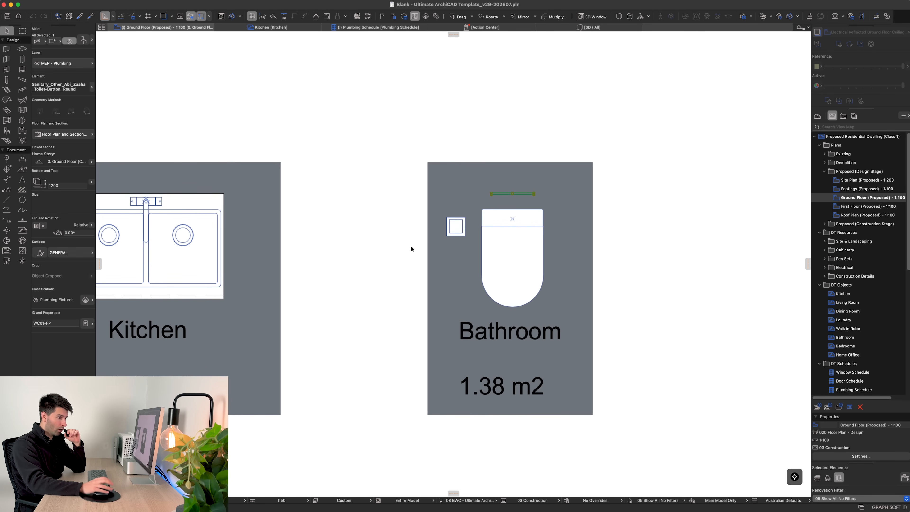
pyautogui.click(363, 244)
# - Open the Bathroom view from DT Objects and inspect the Floating Concealed Toilet group by selecting its elements
pyautogui.scroll(-3, 387, 249)
pyautogui.moveTo(413, 254); pyautogui.dragTo(444, 259, button='middle')
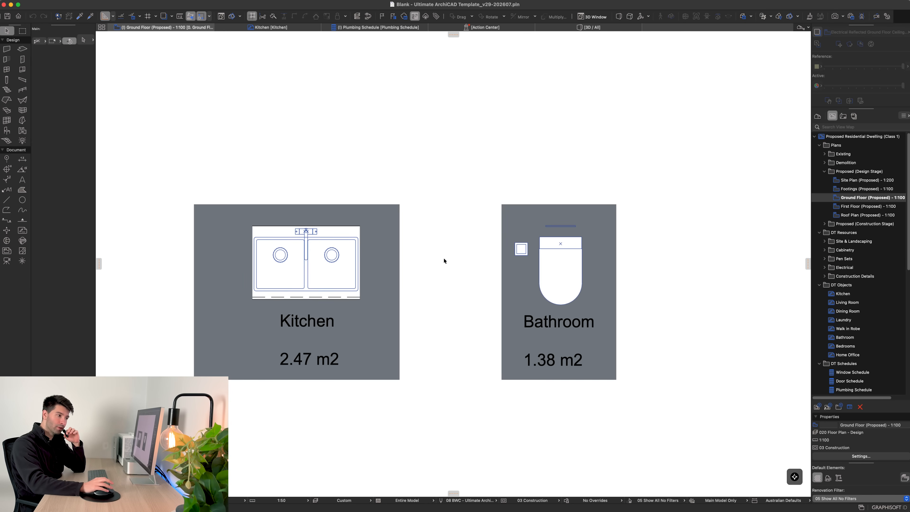
pyautogui.click(855, 285)
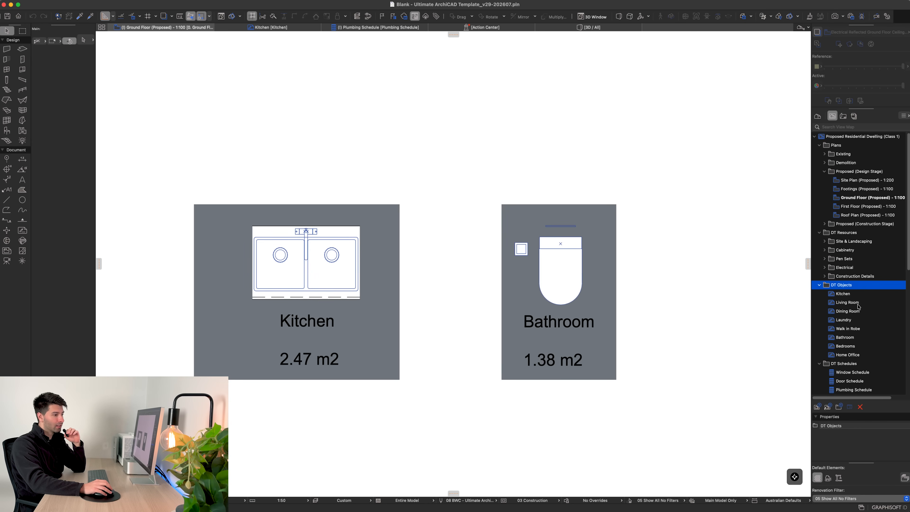
pyautogui.doubleClick(846, 337)
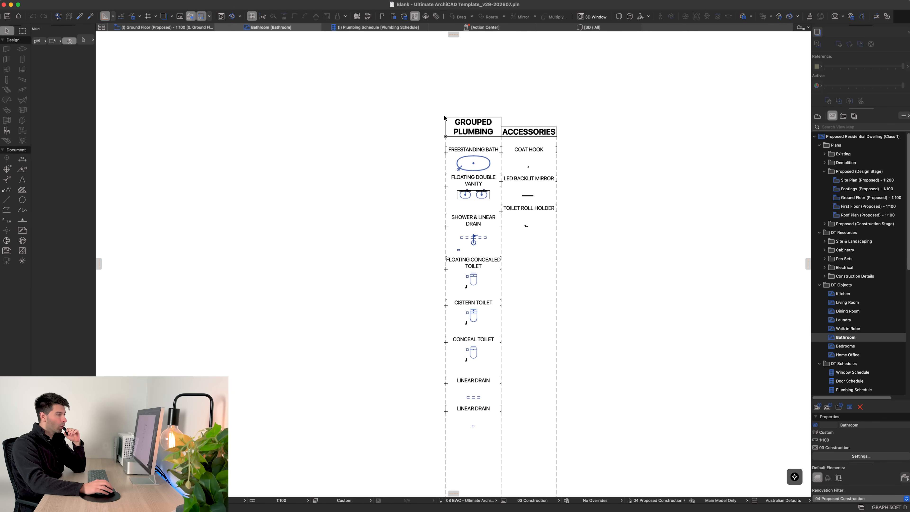
pyautogui.scroll(5, 493, 223)
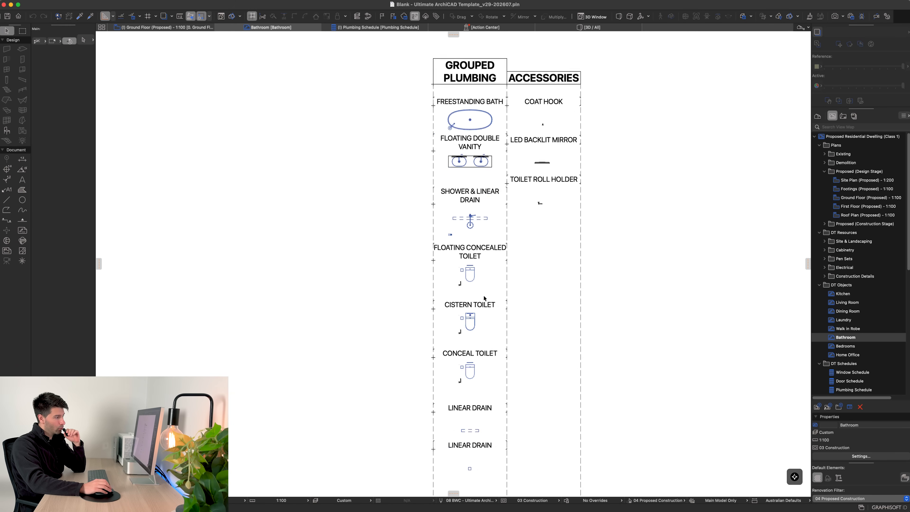
pyautogui.scroll(3, 475, 287)
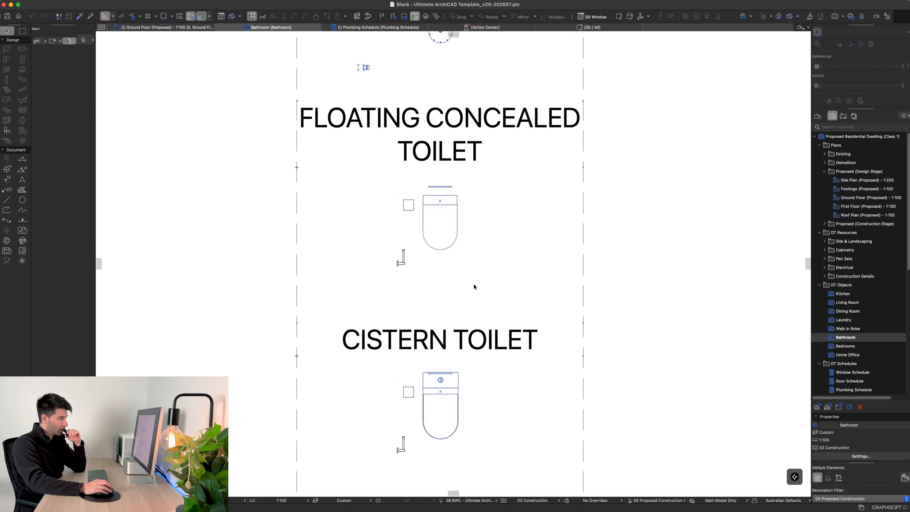
pyautogui.moveTo(502, 285); pyautogui.dragTo(372, 172)
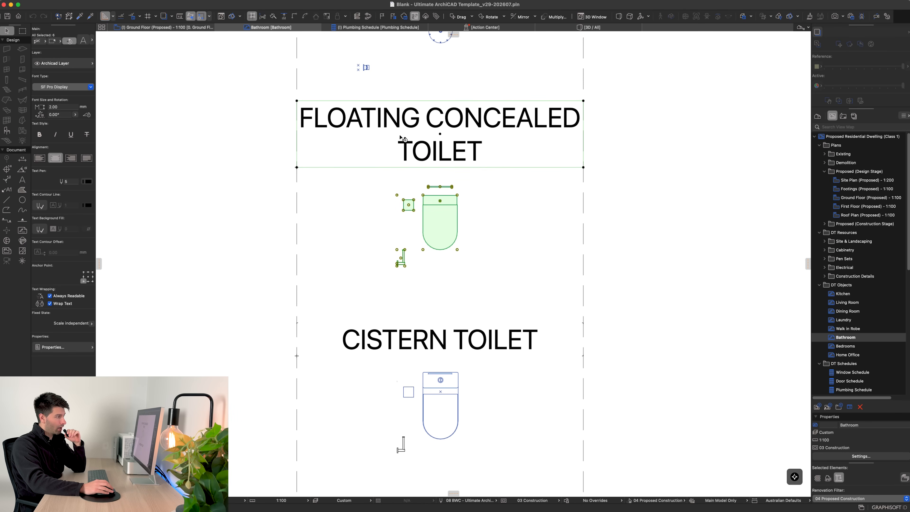
pyautogui.click(505, 245)
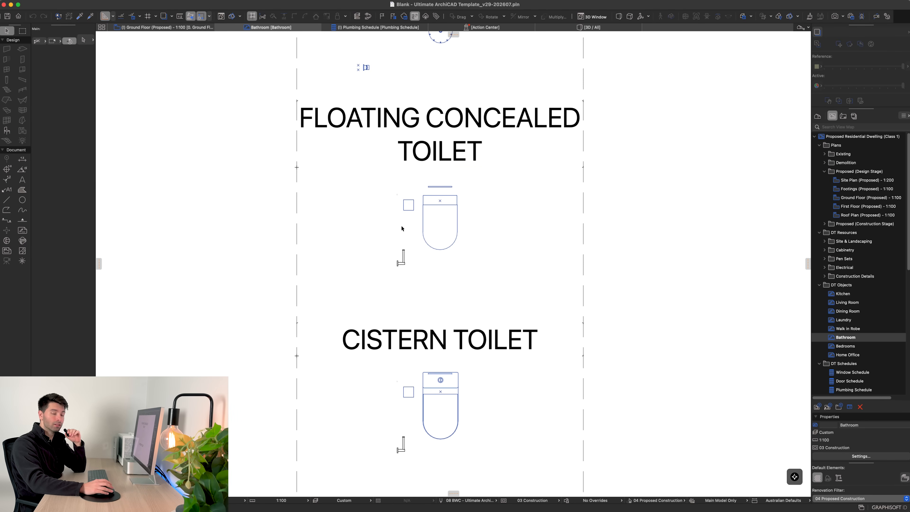
# - On the ground floor plan, browse the Favorites in the bathroom toilet pan's object settings and close them without changes
pyautogui.click(176, 28)
pyautogui.doubleClick(575, 268)
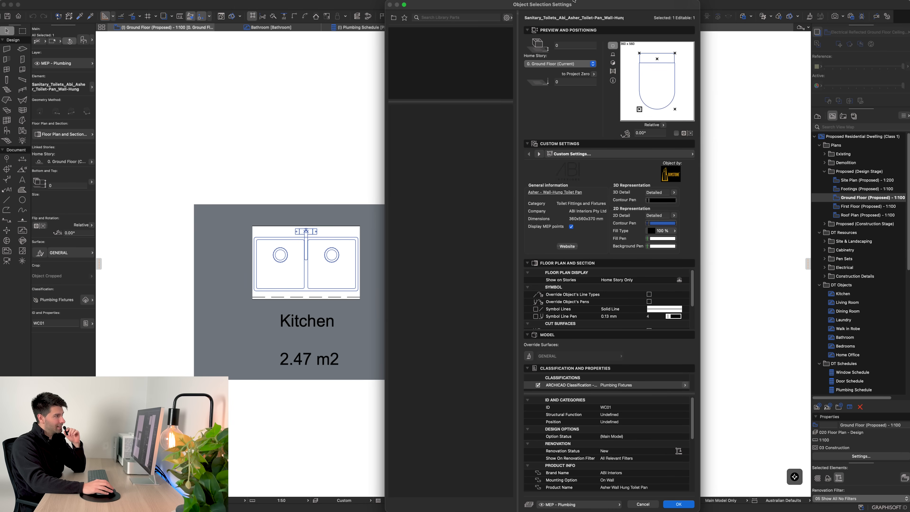
pyautogui.click(404, 18)
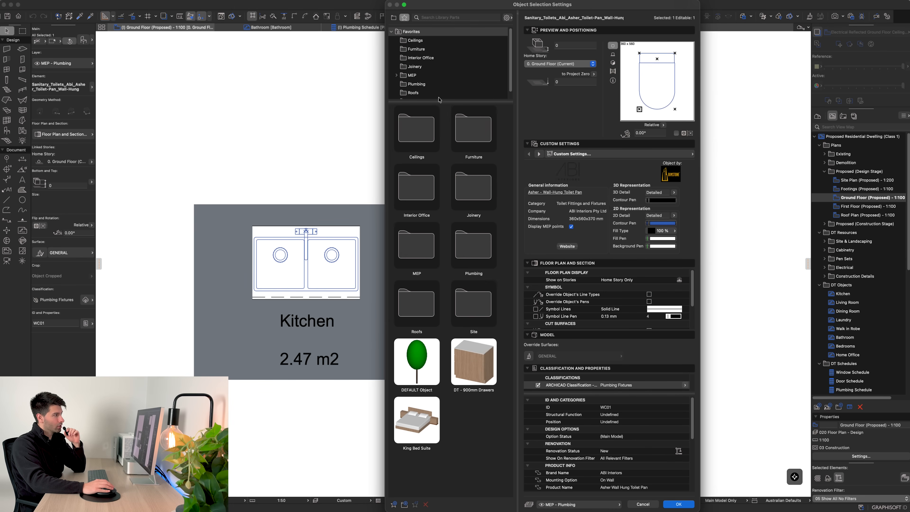
pyautogui.click(652, 505)
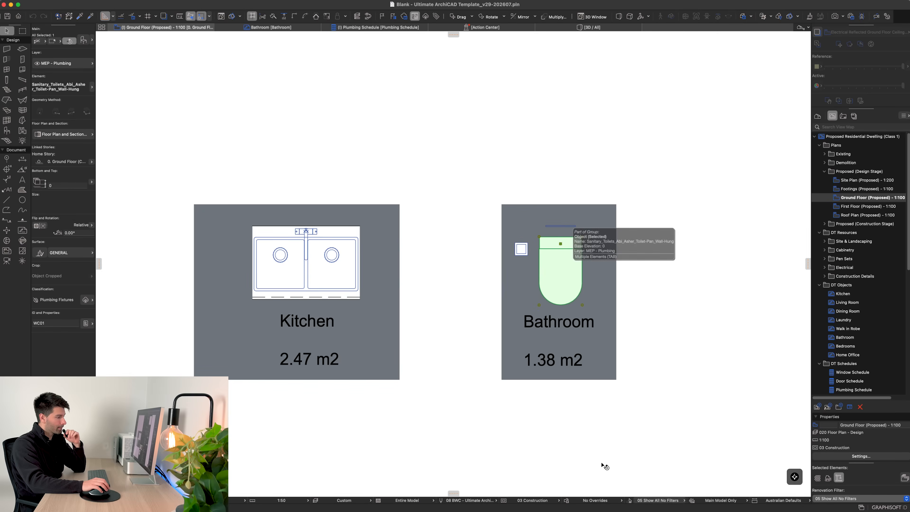
pyautogui.press('super+t')
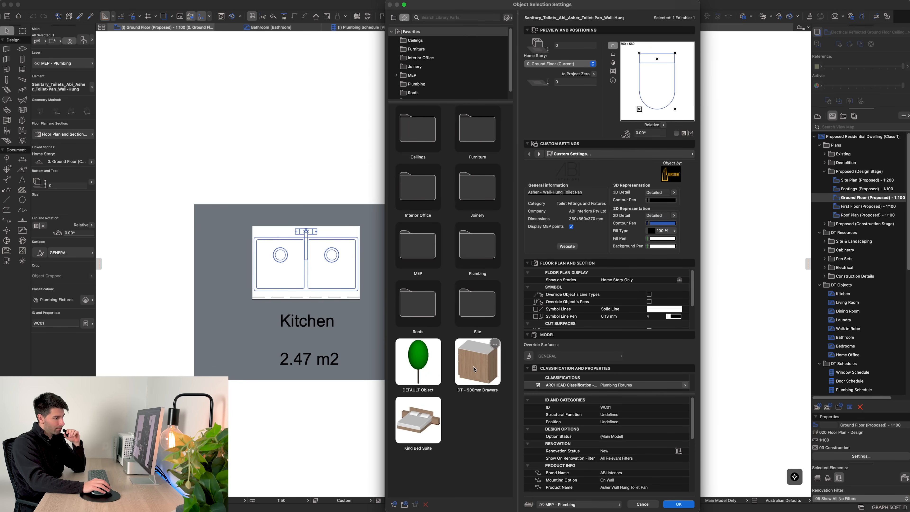
pyautogui.click(464, 391)
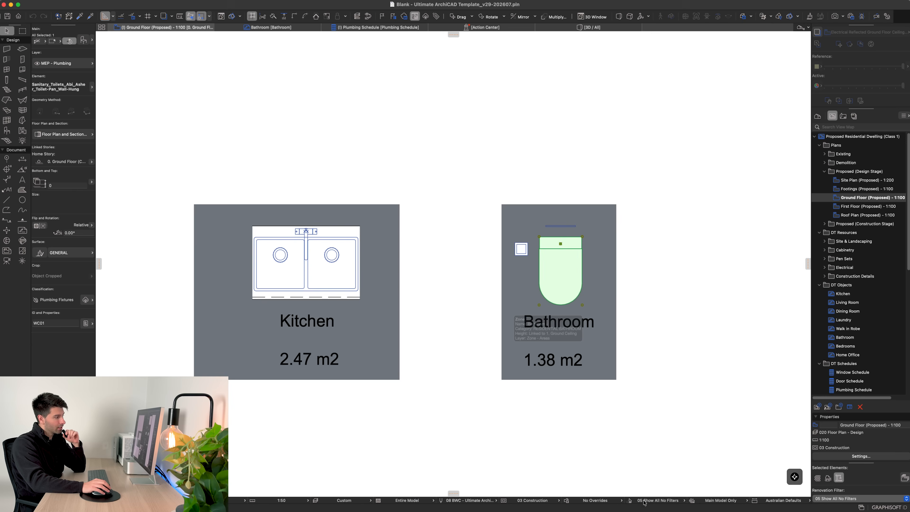
pyautogui.click(651, 505)
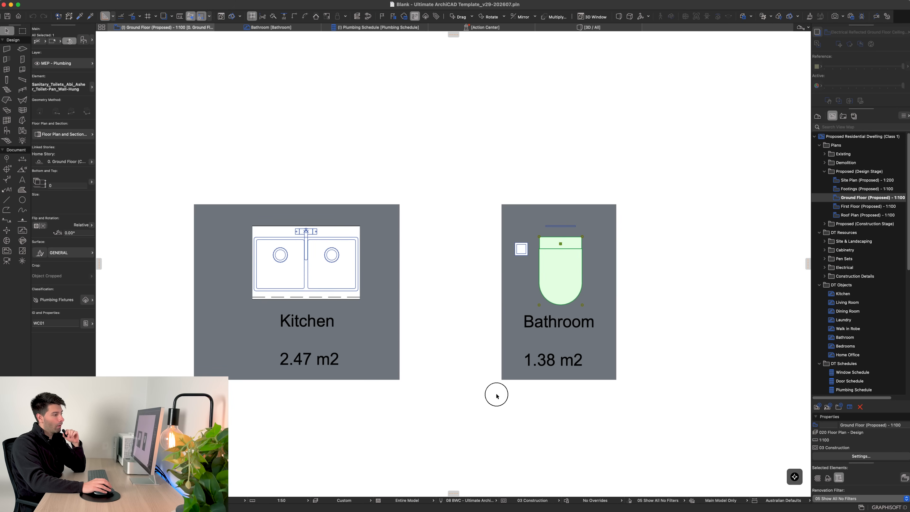
pyautogui.click(497, 395)
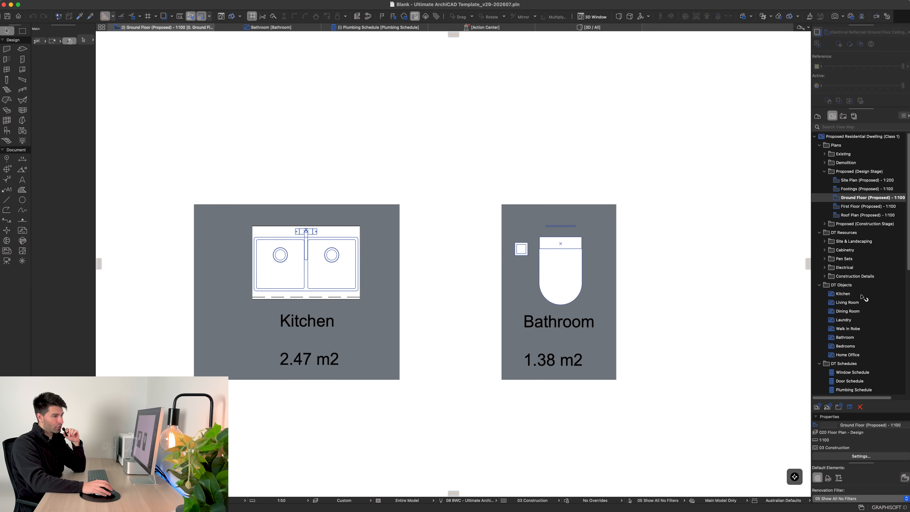
# - View the Laundry object layout from DT Objects and return to the ground floor plan
pyautogui.doubleClick(852, 320)
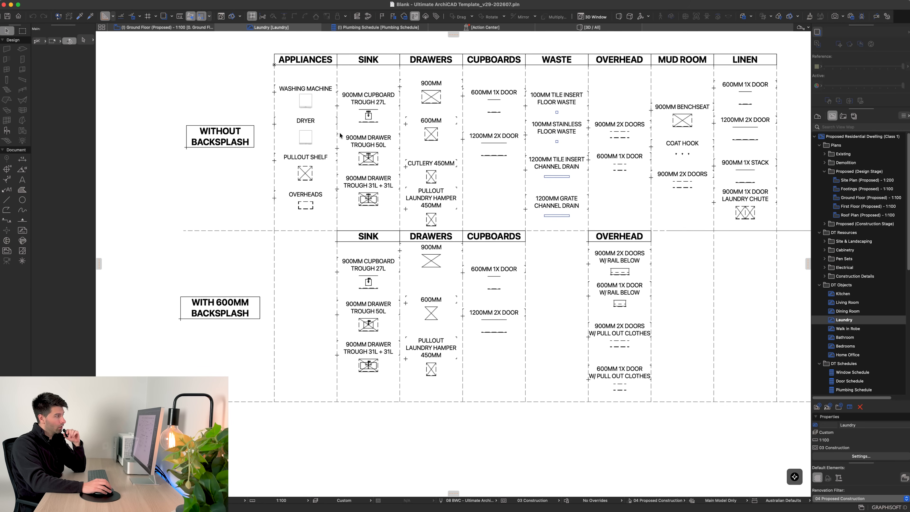
pyautogui.click(157, 28)
# - Open the Plumbing Schedule and review the floor waste item's quantity, 3D preview and location
pyautogui.click(378, 28)
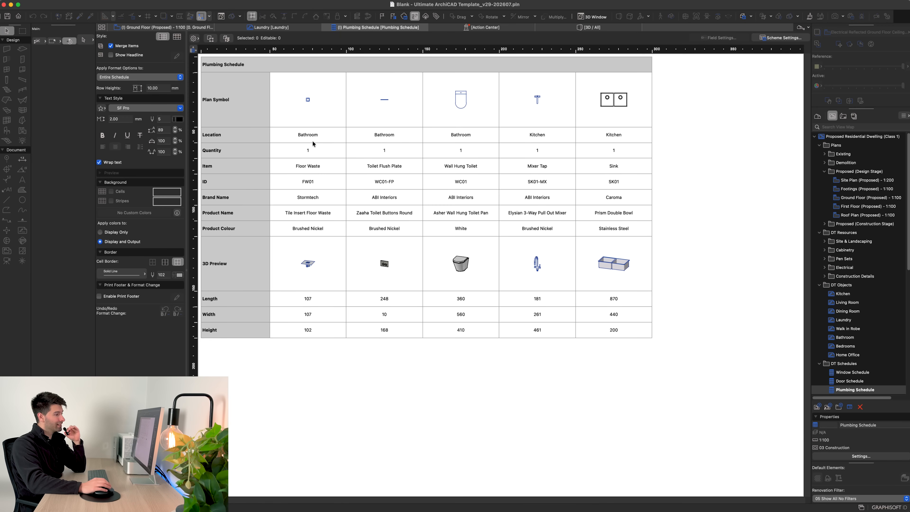
pyautogui.click(315, 151)
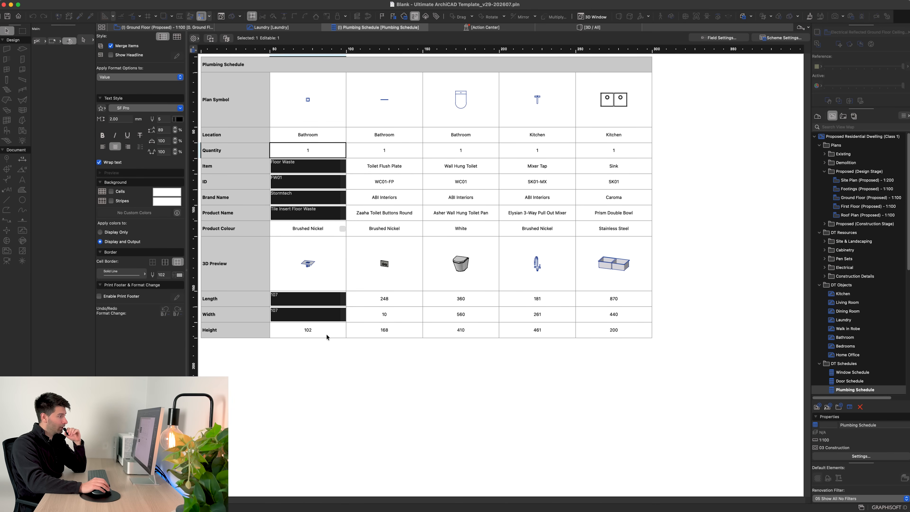
pyautogui.click(310, 259)
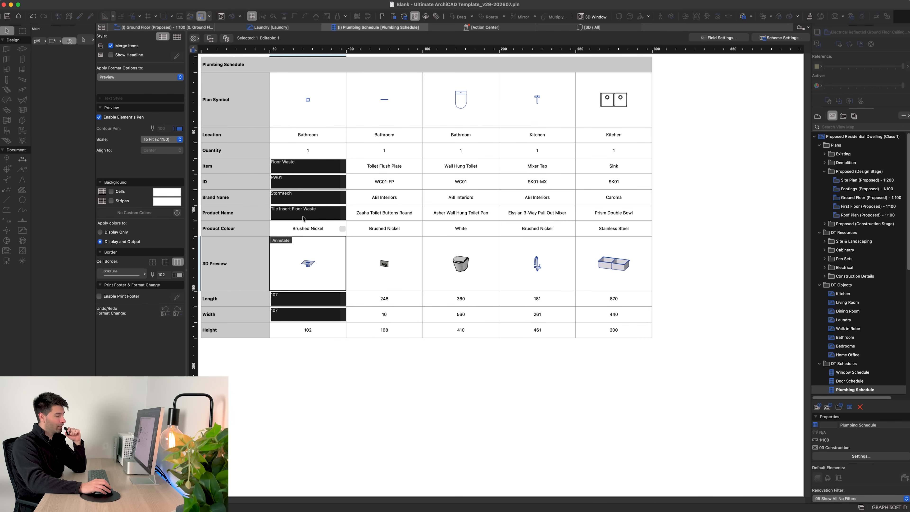
pyautogui.click(315, 153)
pyautogui.click(316, 137)
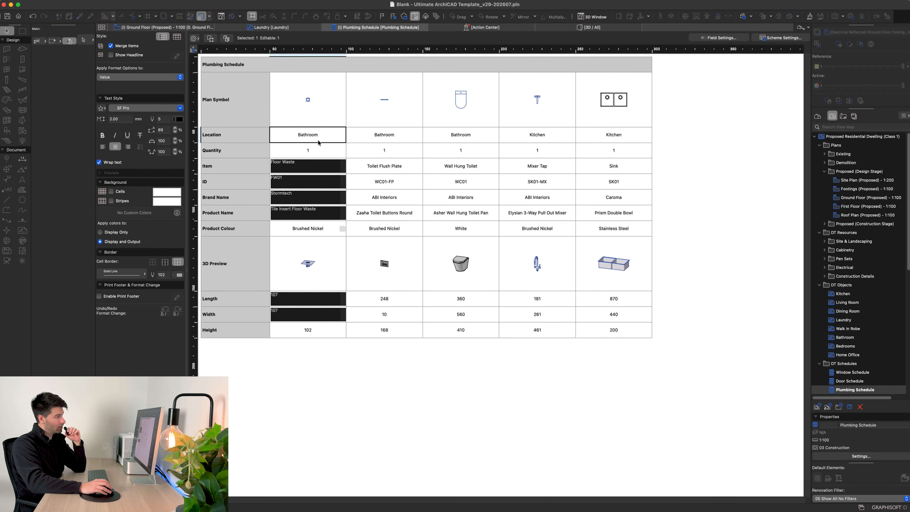
# - Check the Bathroom zone's name and category in its settings, cancel, and compare with the Plumbing Schedule's location row
pyautogui.click(151, 27)
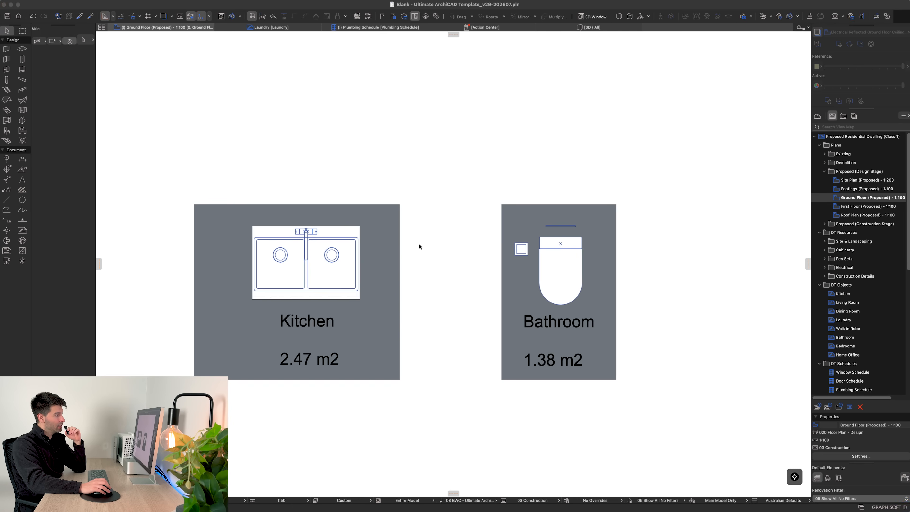
pyautogui.click(380, 244)
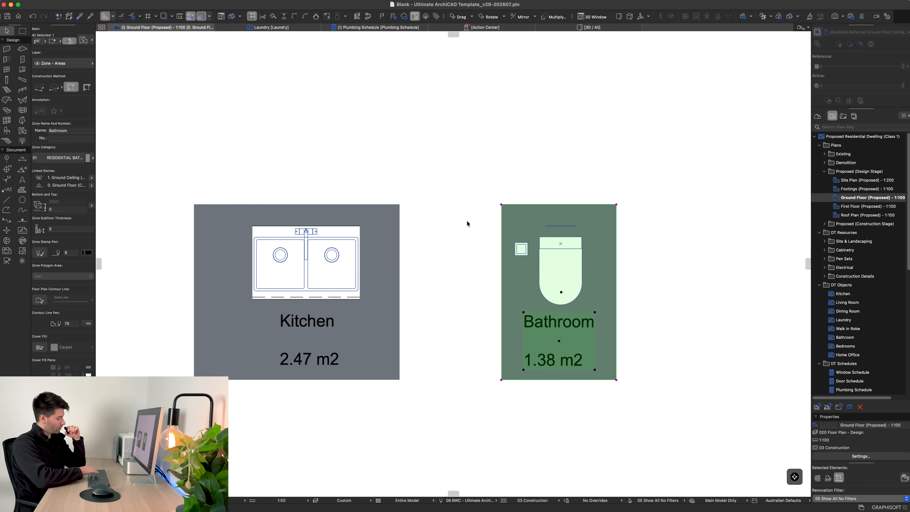
pyautogui.press('super+t')
pyautogui.click(507, 85)
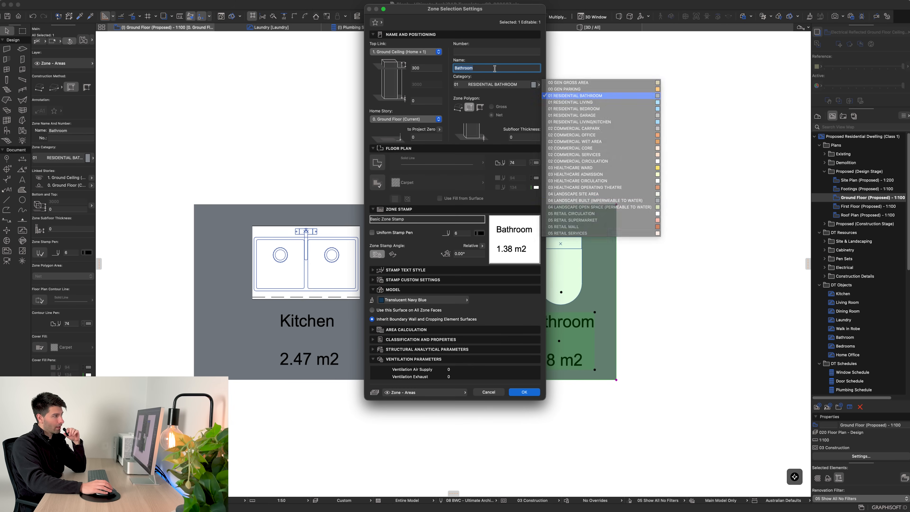
pyautogui.click(568, 96)
pyautogui.click(489, 391)
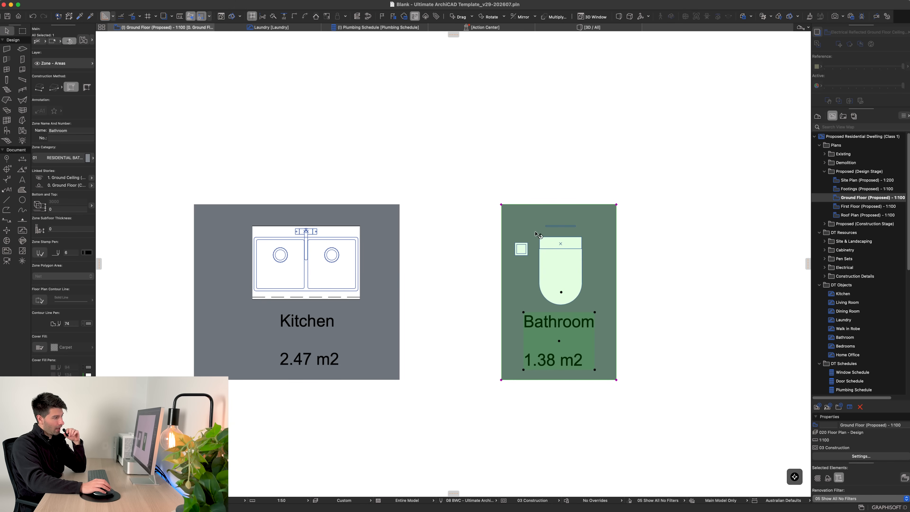
pyautogui.click(368, 28)
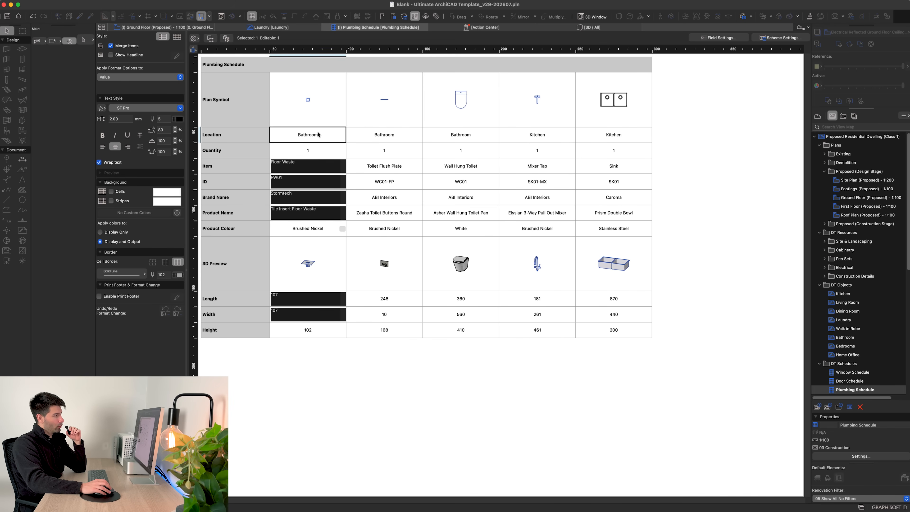
# - Set the Kitchen zone's category to 01 RESIDENTIAL LIVING/KITCHEN on the ground floor plan and reopen the Plumbing Schedule
pyautogui.click(177, 27)
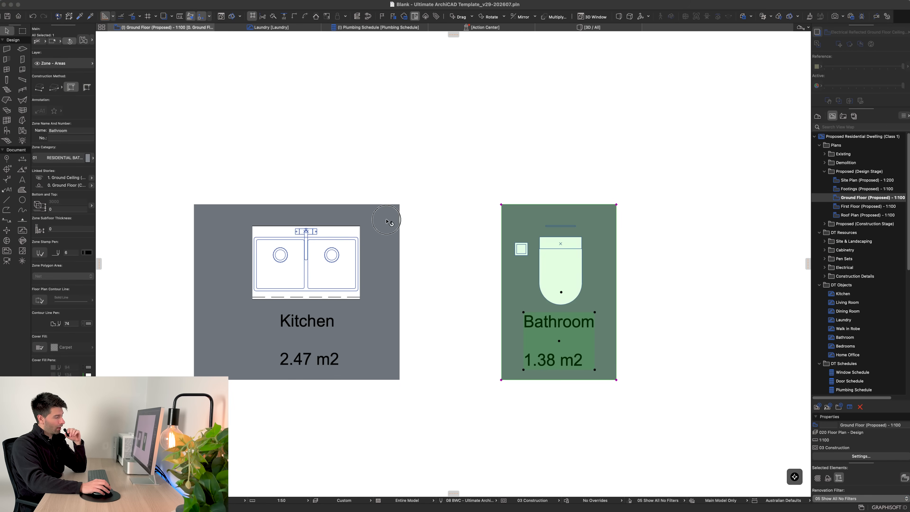
pyautogui.click(369, 209)
pyautogui.doubleClick(369, 208)
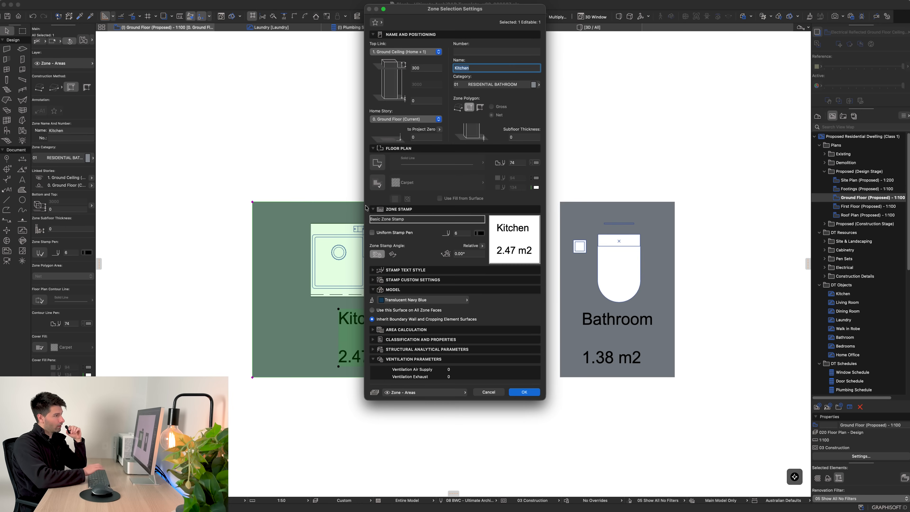
pyautogui.click(504, 86)
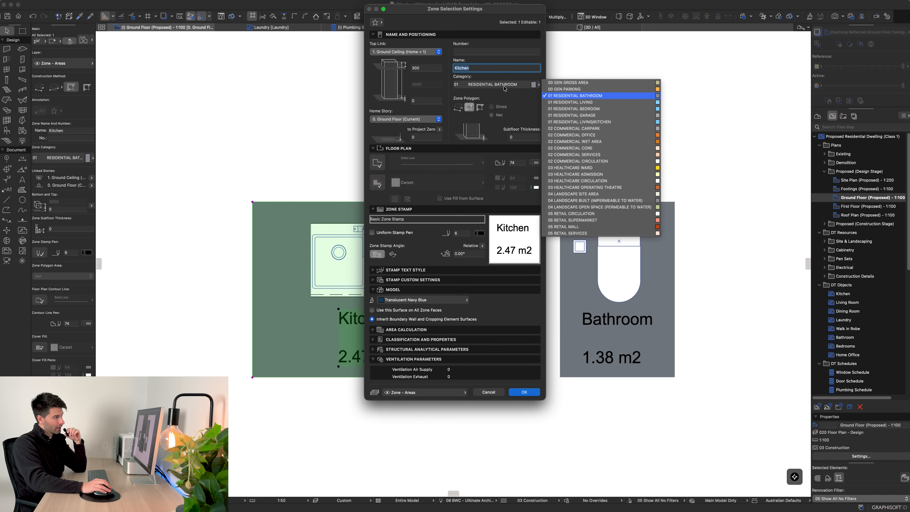
pyautogui.click(606, 122)
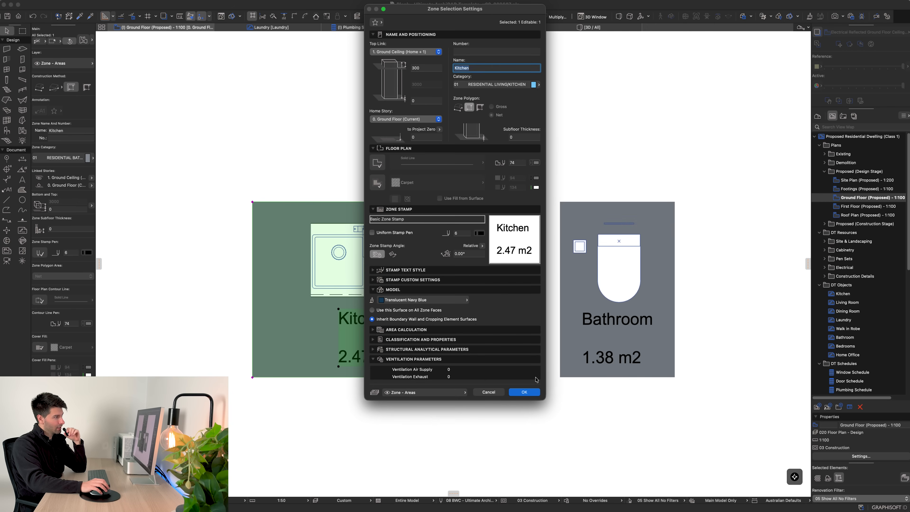
pyautogui.click(531, 391)
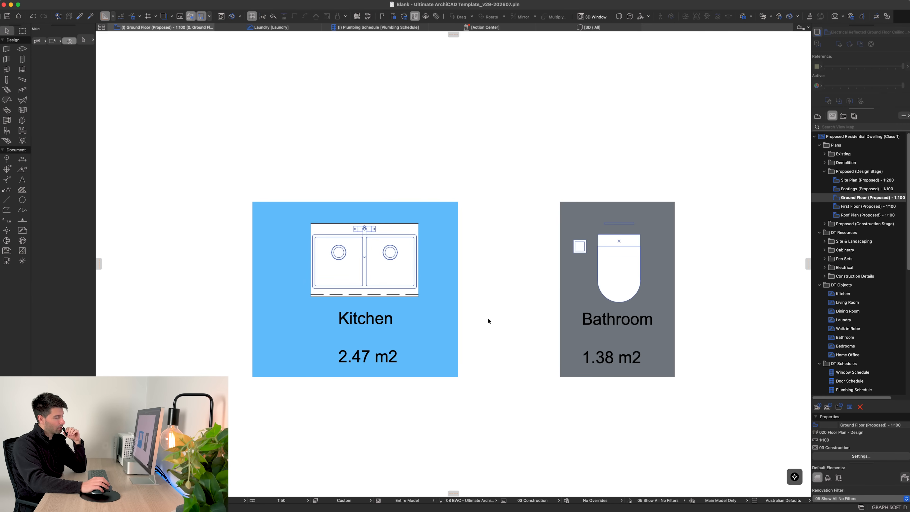
pyautogui.click(395, 27)
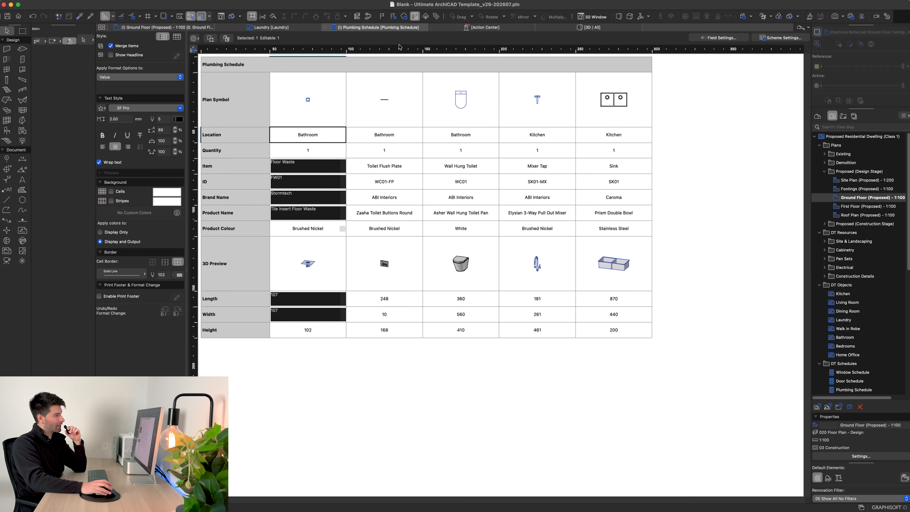
# - Review the floor waste's item name, product name and product colour in the Plumbing Schedule, then clear the selection
pyautogui.click(209, 40)
pyautogui.click(229, 89)
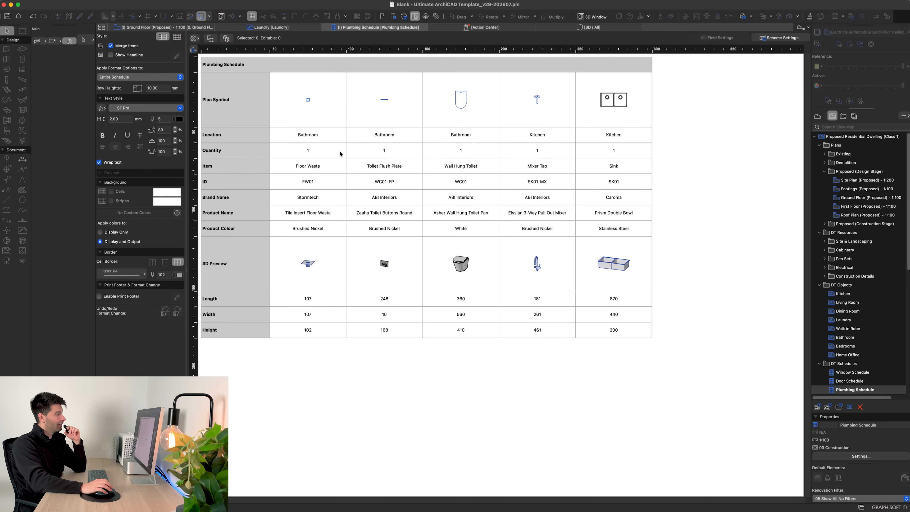
pyautogui.click(282, 168)
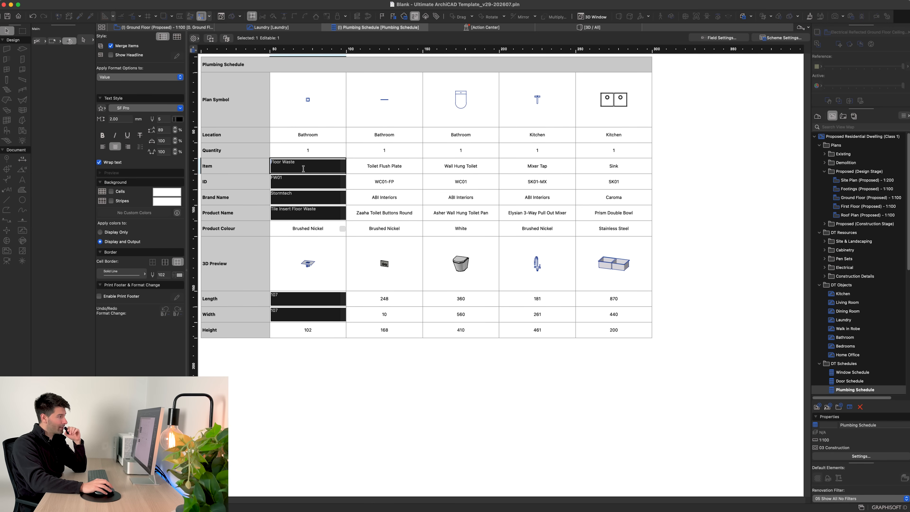
pyautogui.click(315, 211)
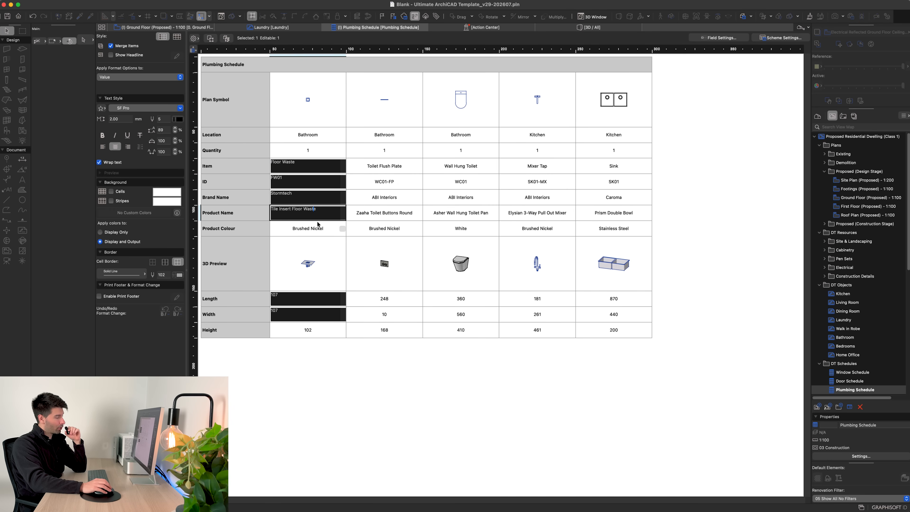
pyautogui.click(320, 232)
pyautogui.click(341, 357)
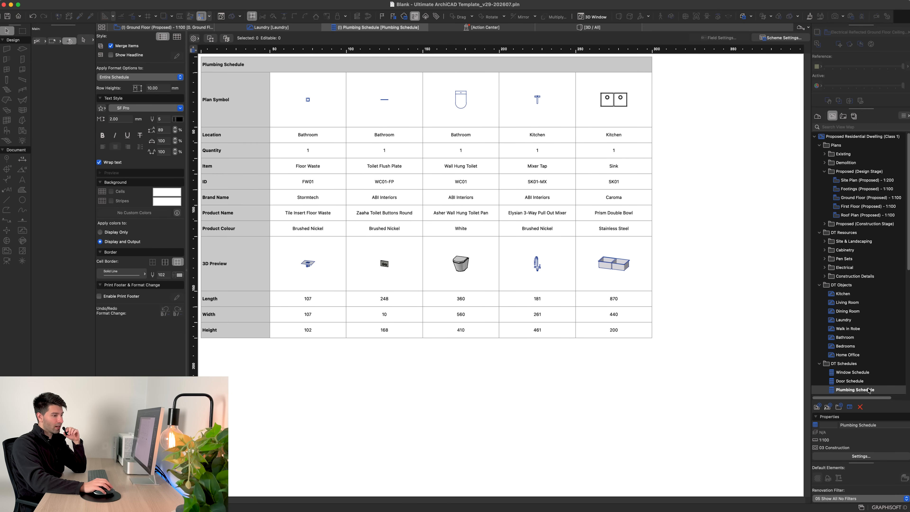
# - View the Door Schedule's rows and return to the Plumbing Schedule
pyautogui.doubleClick(861, 382)
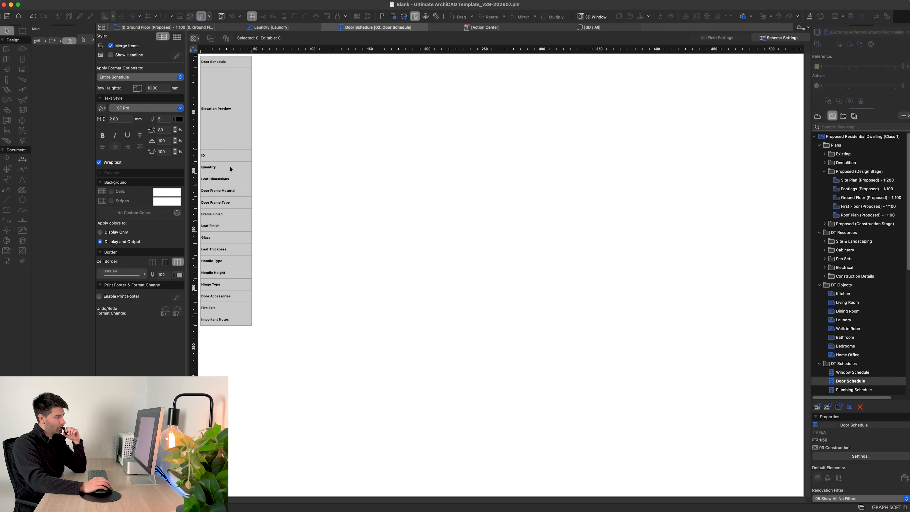
pyautogui.click(229, 156)
pyautogui.click(418, 318)
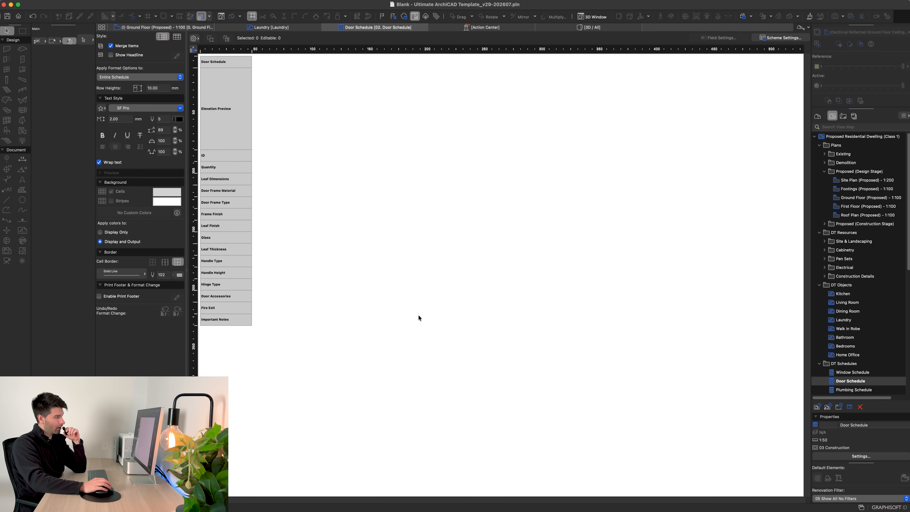
pyautogui.doubleClick(861, 390)
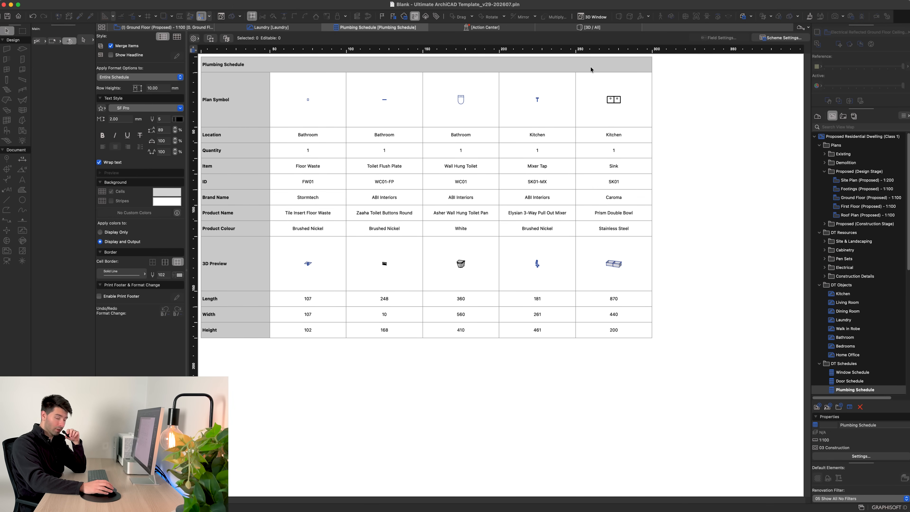
# - Examine the ARCHICAD Classification criterion in an enlarged Scheme Settings dialog for the Plumbing Schedule and cancel
pyautogui.click(781, 38)
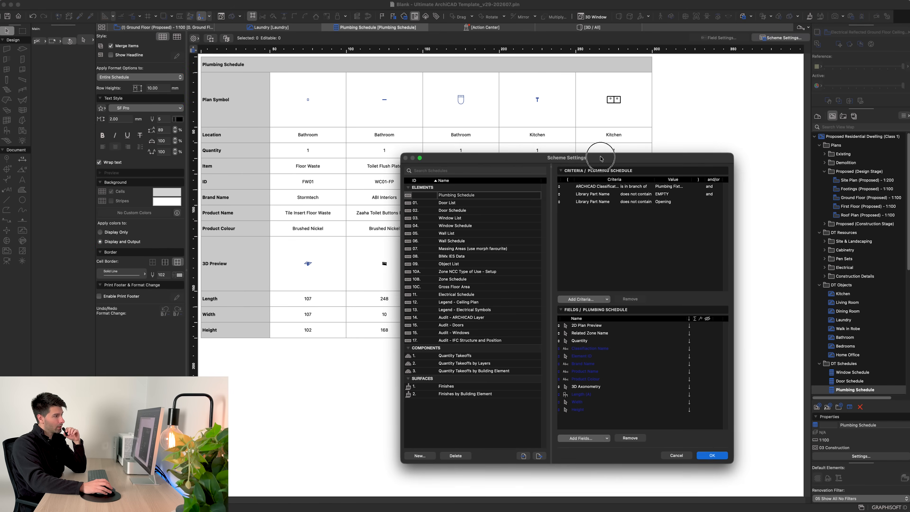
pyautogui.moveTo(601, 158); pyautogui.dragTo(525, 101)
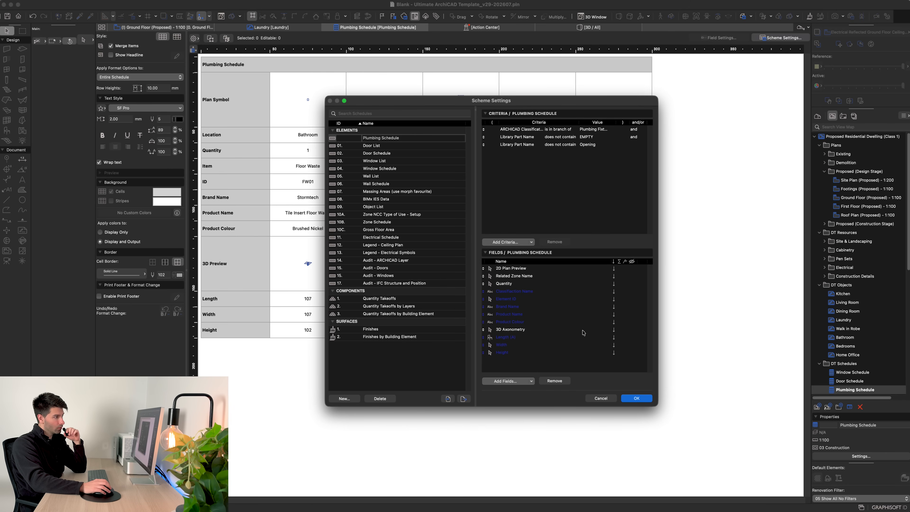
pyautogui.moveTo(661, 404); pyautogui.dragTo(749, 435)
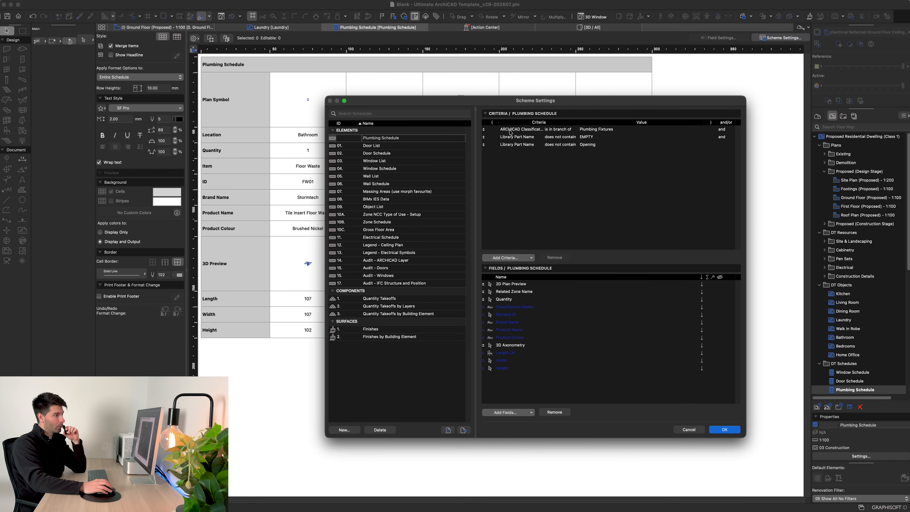
pyautogui.click(596, 132)
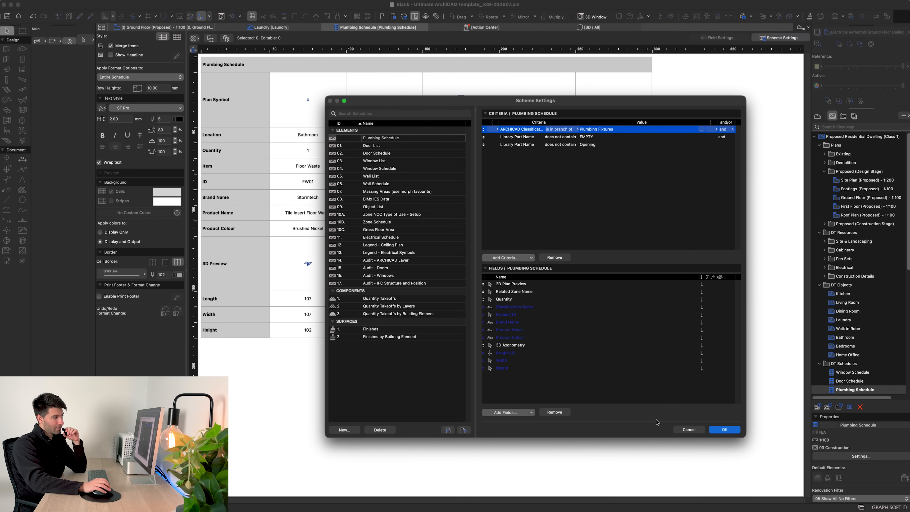
pyautogui.click(696, 430)
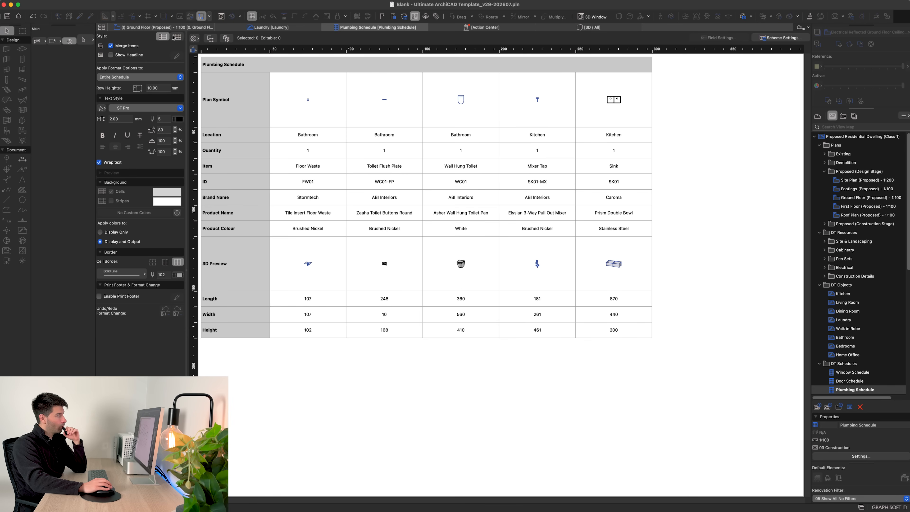
# - Reclassify the Bathroom's wall hung toilet as Partitioning Wall on the ground floor plan and reopen the Plumbing Schedule
pyautogui.click(175, 27)
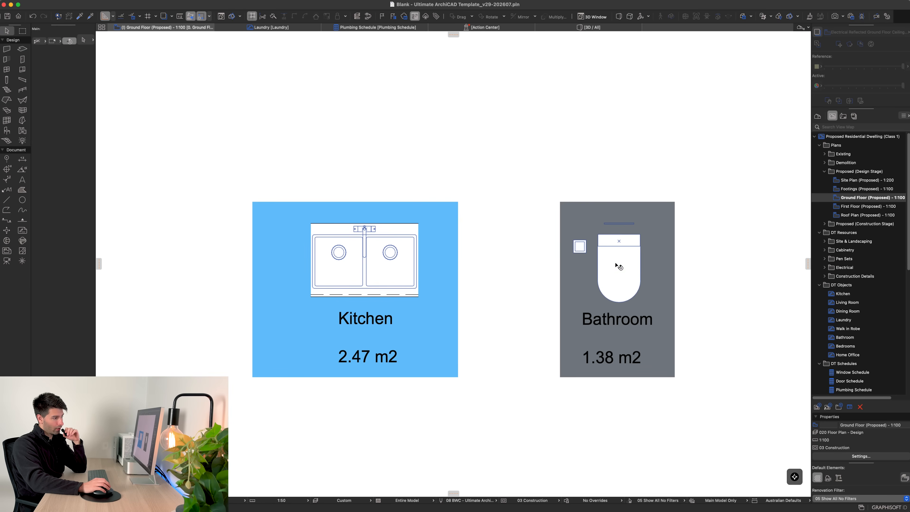
pyautogui.click(617, 265)
pyautogui.doubleClick(617, 264)
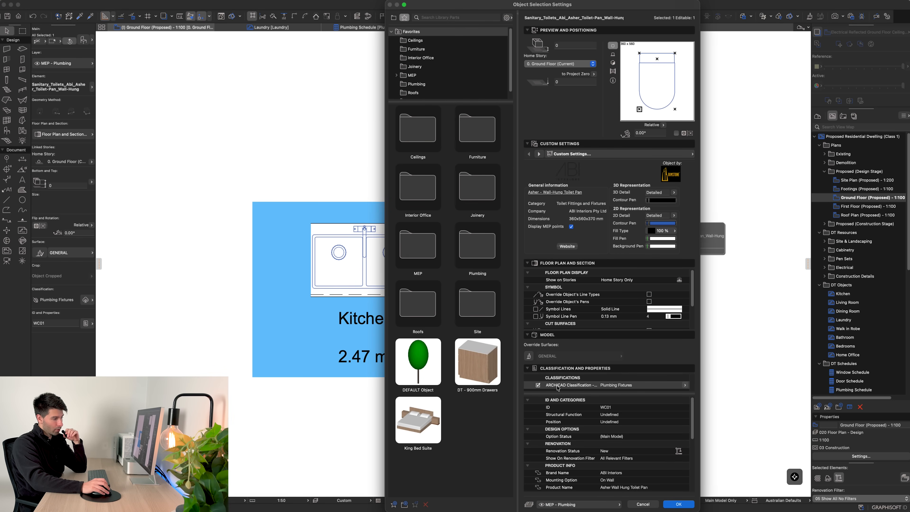
pyautogui.click(685, 385)
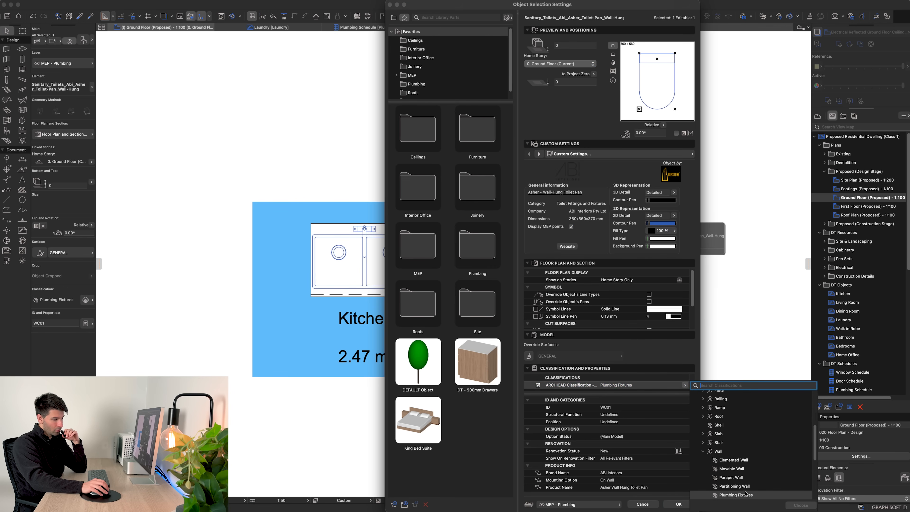
pyautogui.click(738, 486)
pyautogui.click(801, 505)
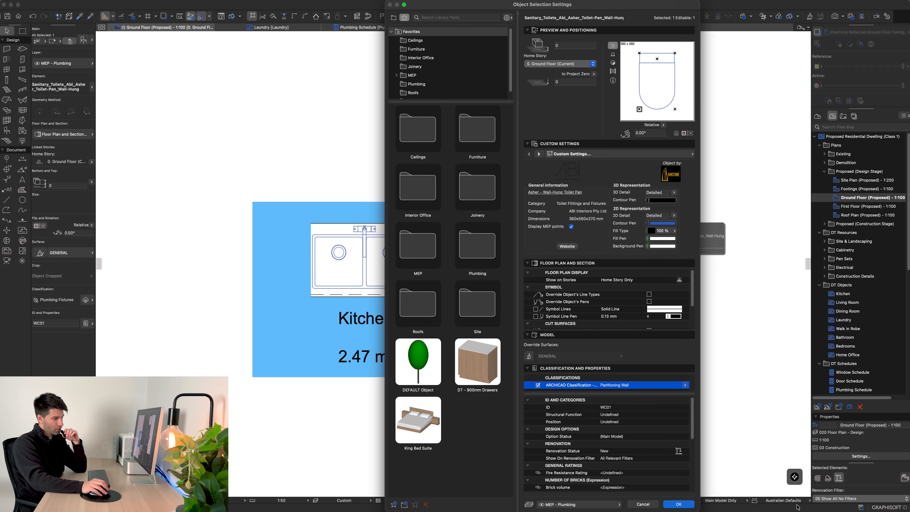
pyautogui.click(678, 504)
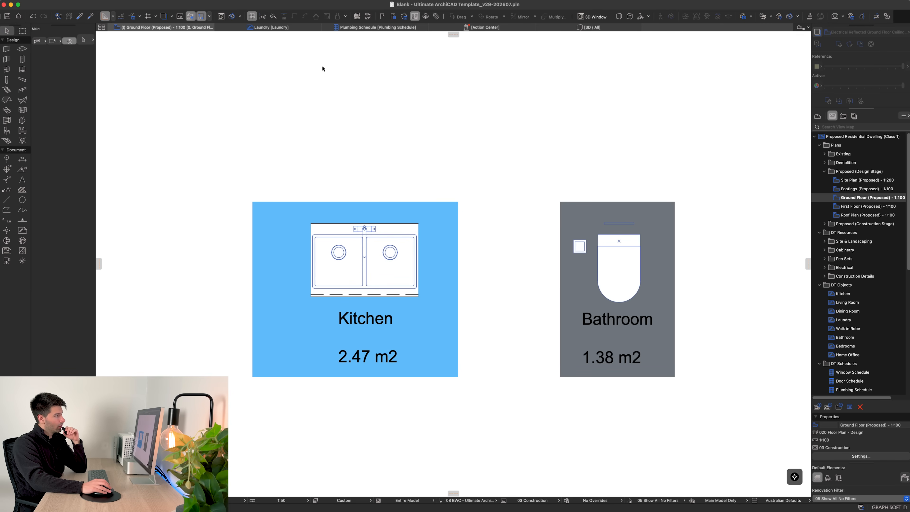
pyautogui.click(374, 27)
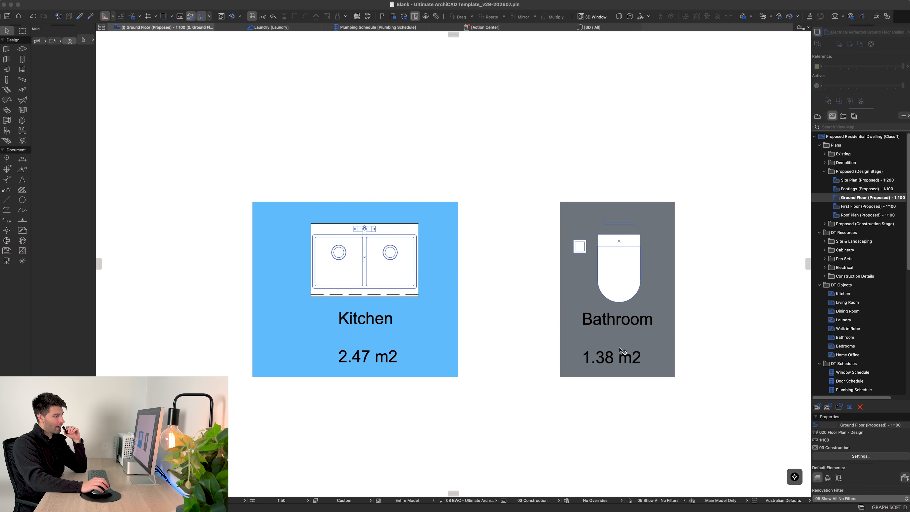
# - Check the classification of the Bathroom's wall hung toilet in its object settings on the ground floor plan
pyautogui.click(620, 300)
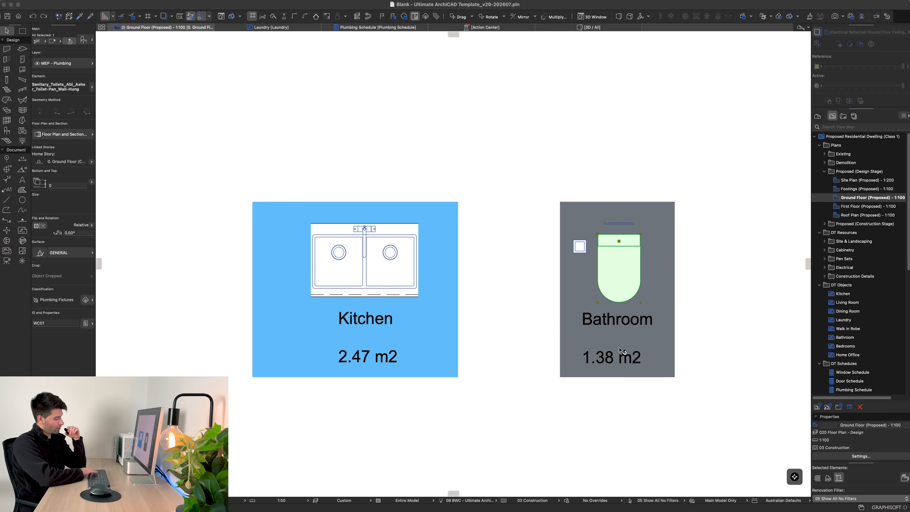
pyautogui.press('super+t')
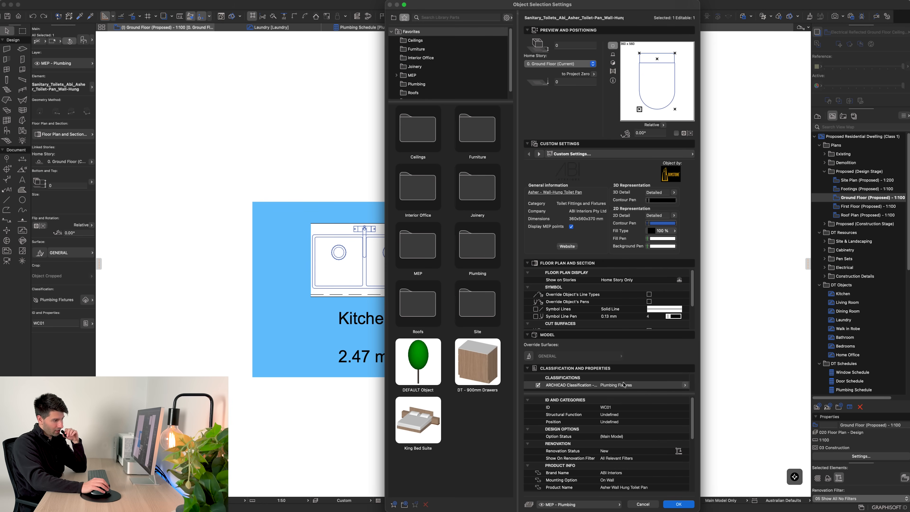
pyautogui.click(671, 505)
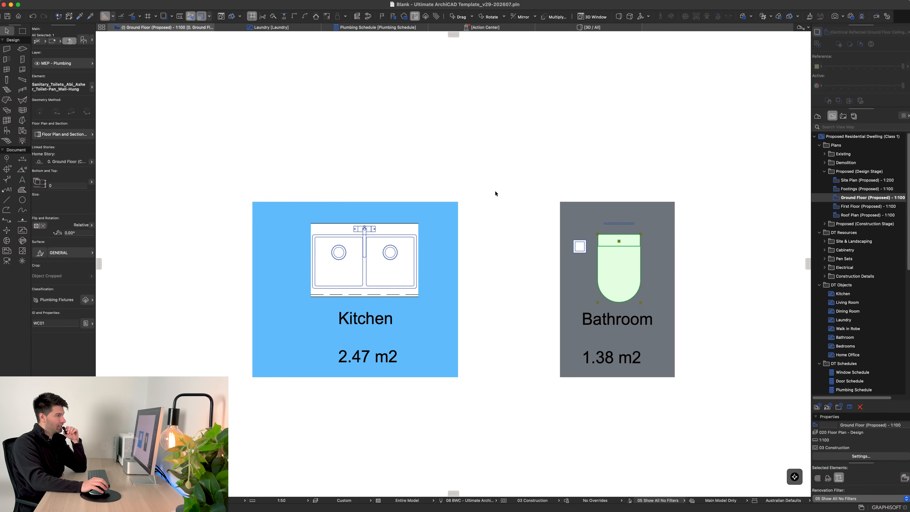
# - Compare the scheme's 2D Plan Preview and Related Zone Name fields with the Plumbing Schedule's Plan Symbol and Location rows
pyautogui.click(361, 29)
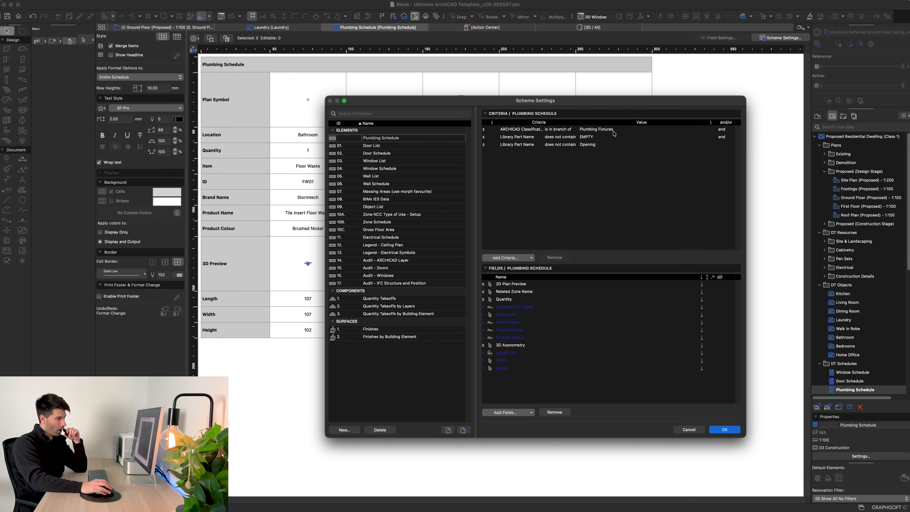
pyautogui.moveTo(586, 105); pyautogui.dragTo(694, 101)
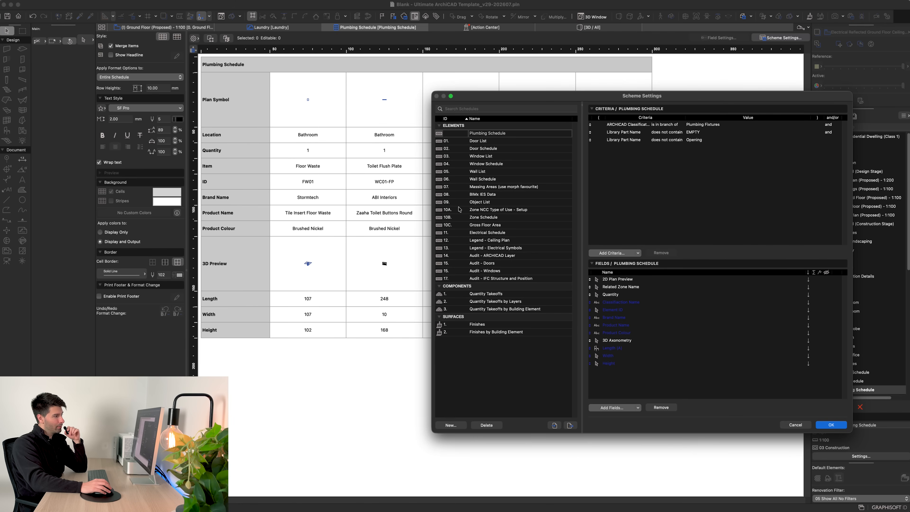
pyautogui.moveTo(432, 212); pyautogui.dragTo(561, 212)
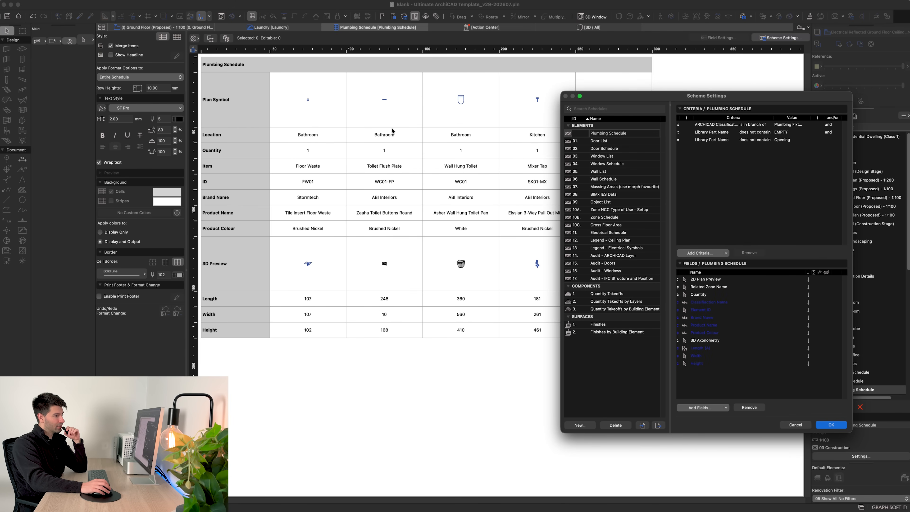
pyautogui.click(706, 281)
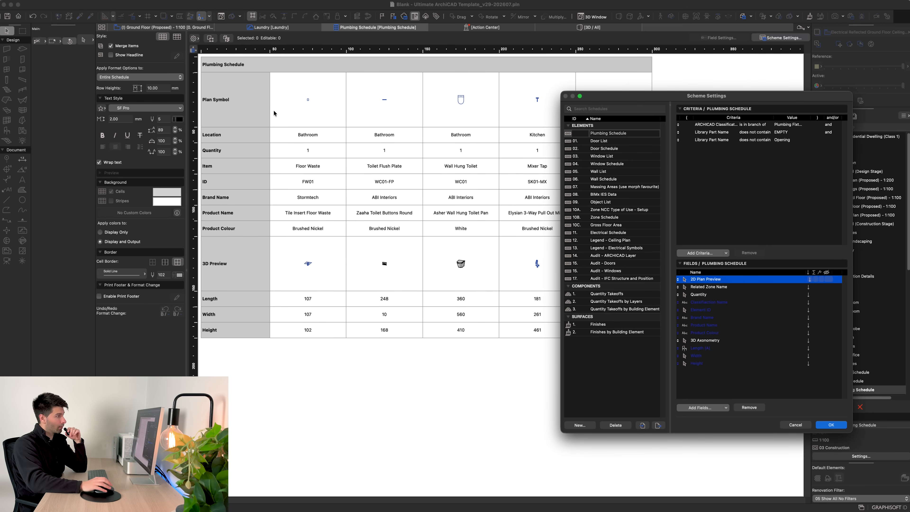
pyautogui.click(713, 288)
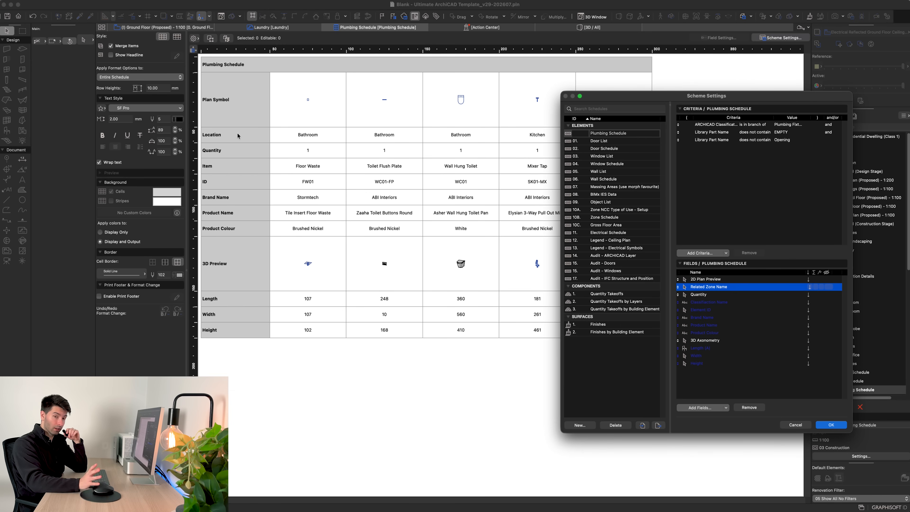
# - View the list of fields that can be added to the Plumbing Schedule scheme, then close the scheme settings
pyautogui.click(703, 411)
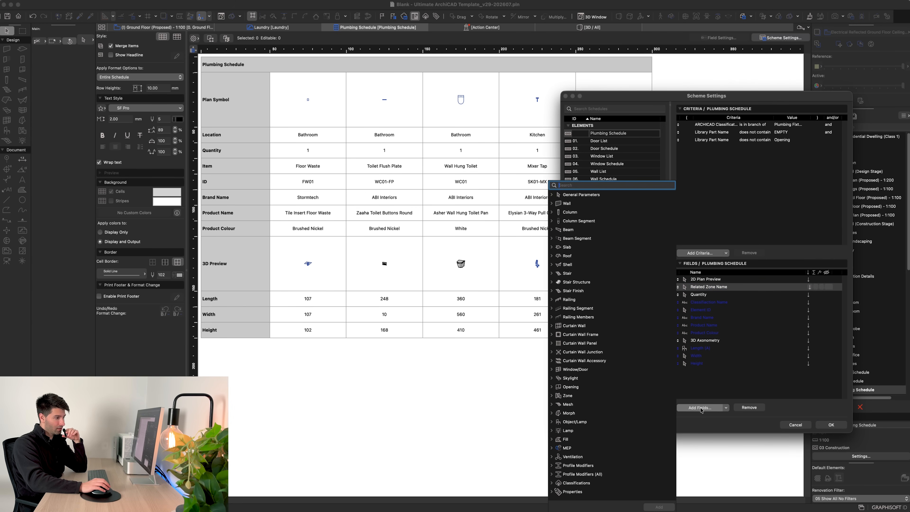
pyautogui.click(741, 372)
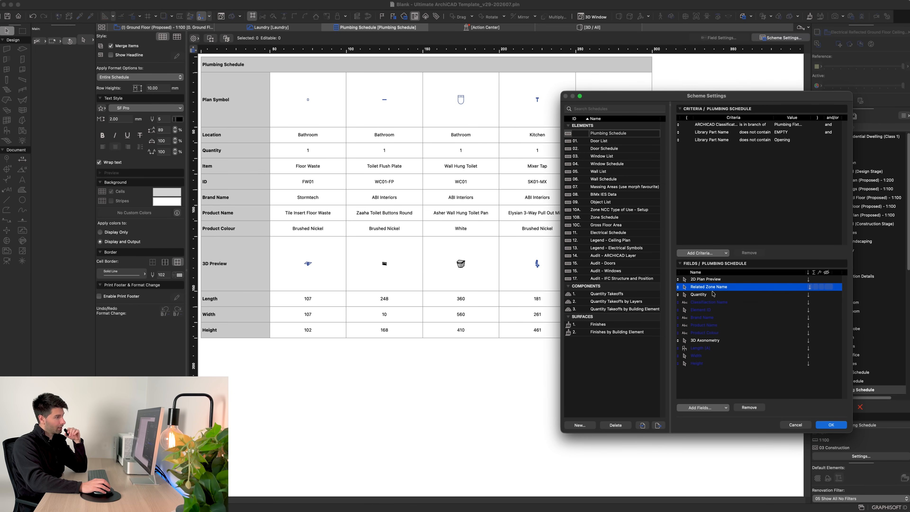
pyautogui.press('Return')
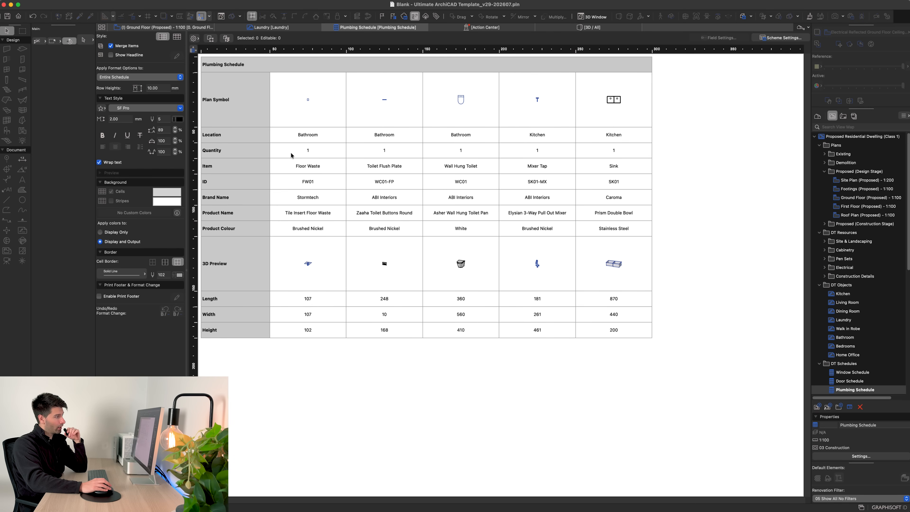
# - Duplicate the wall hung toilet within the Bathroom zone and check its quantity in the Plumbing Schedule
pyautogui.click(197, 28)
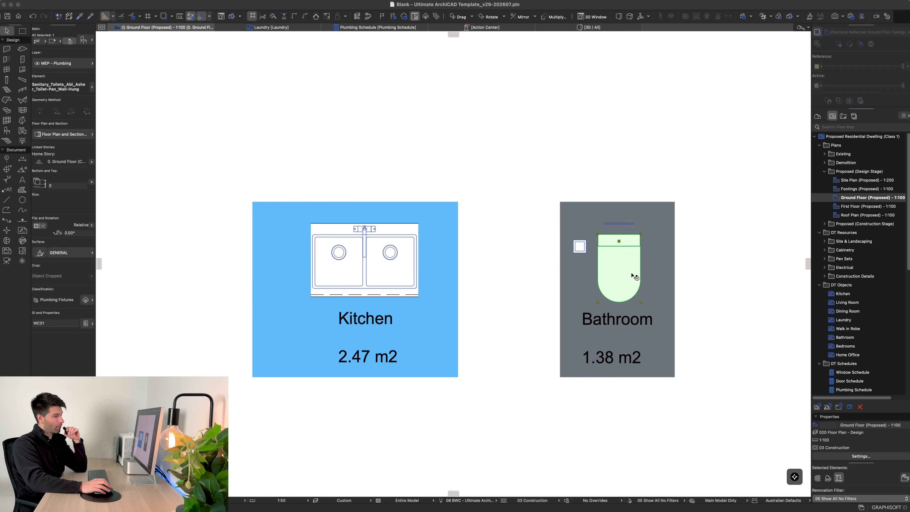
pyautogui.click(695, 326)
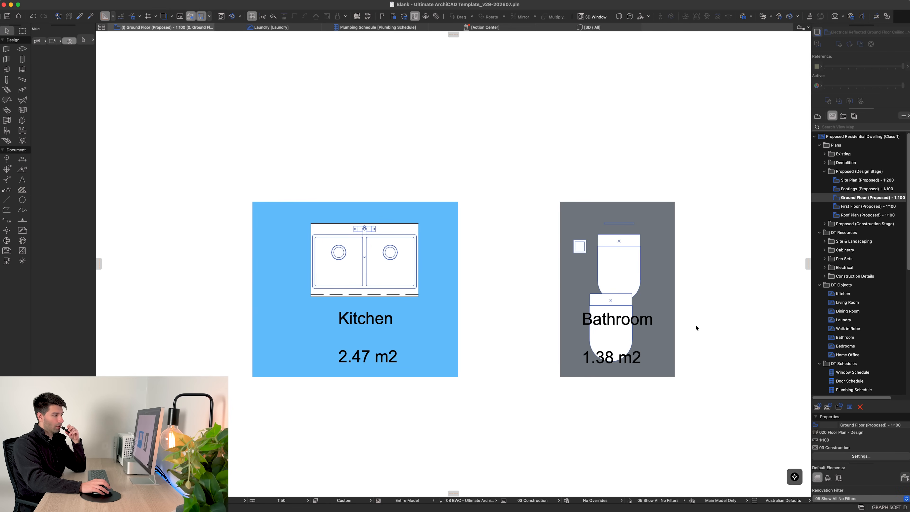
pyautogui.click(374, 28)
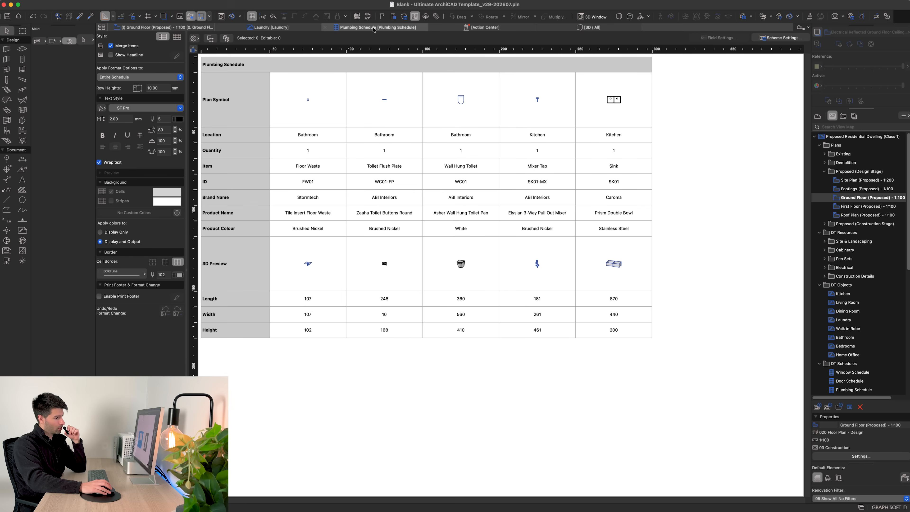
pyautogui.click(461, 152)
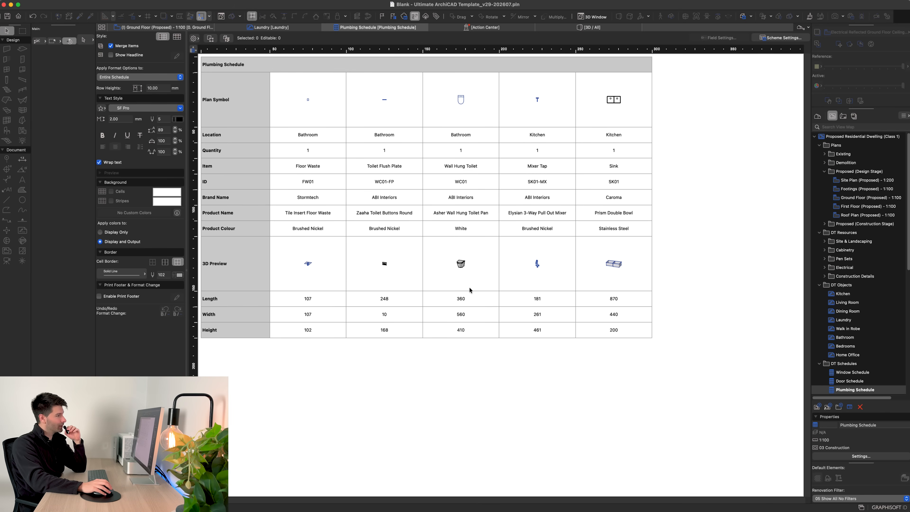
# - Compare the wall hung toilet's Plumbing Schedule entries with the scheme's Brand Name, Product Name and Product Colour fields, then close the scheme settings
pyautogui.click(462, 167)
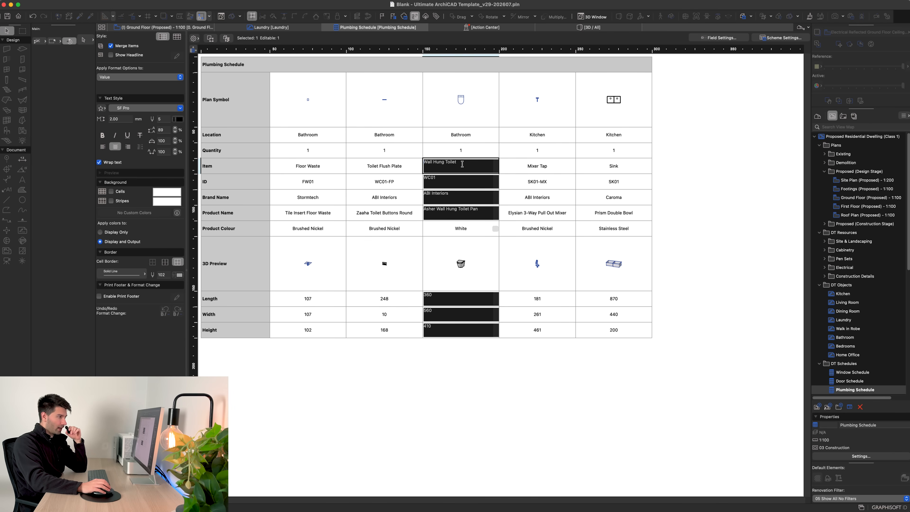
pyautogui.click(766, 38)
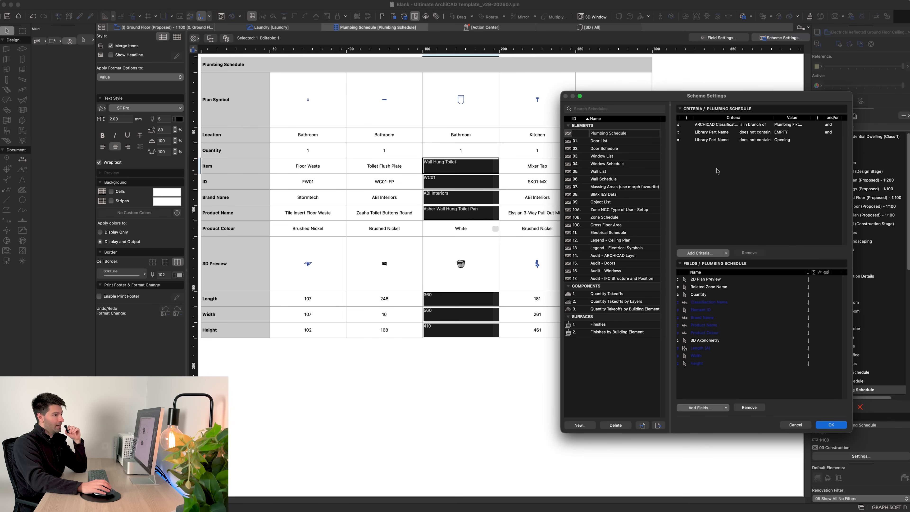
pyautogui.click(716, 305)
pyautogui.click(718, 314)
pyautogui.click(719, 318)
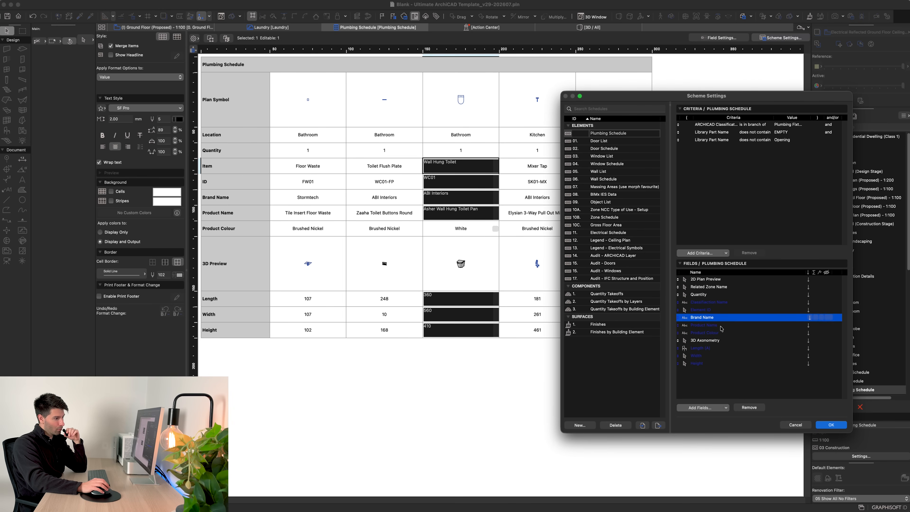
pyautogui.click(724, 325)
pyautogui.click(725, 333)
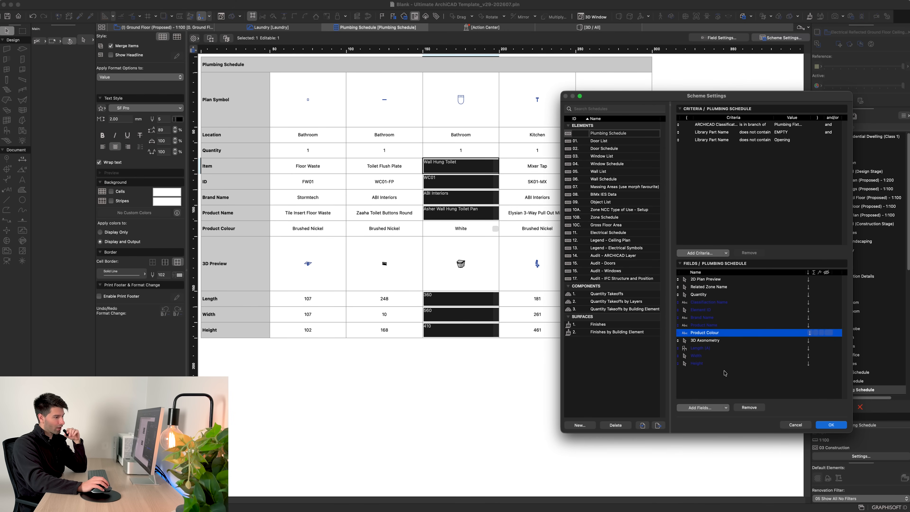
pyautogui.click(795, 425)
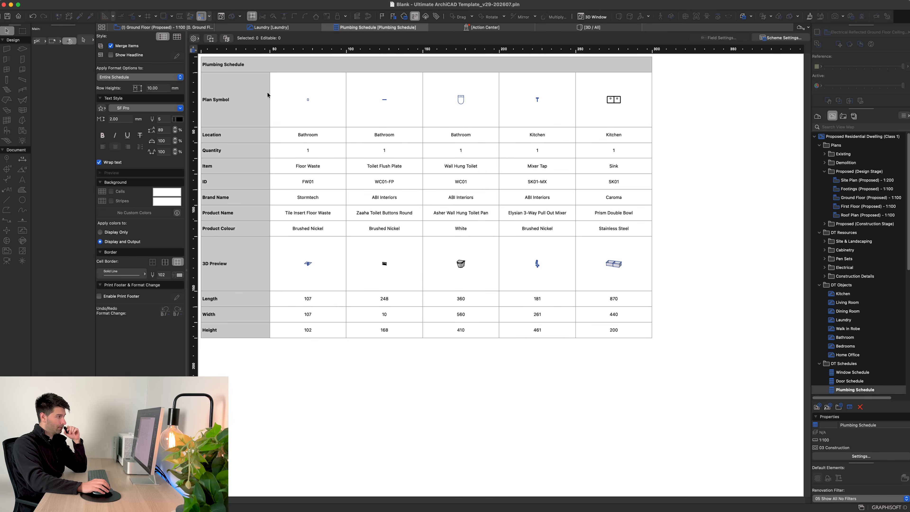
# - Check the Classification Name and product properties of the Bathroom's wall hung toilet in its object settings on the ground floor plan
pyautogui.click(189, 28)
pyautogui.click(625, 289)
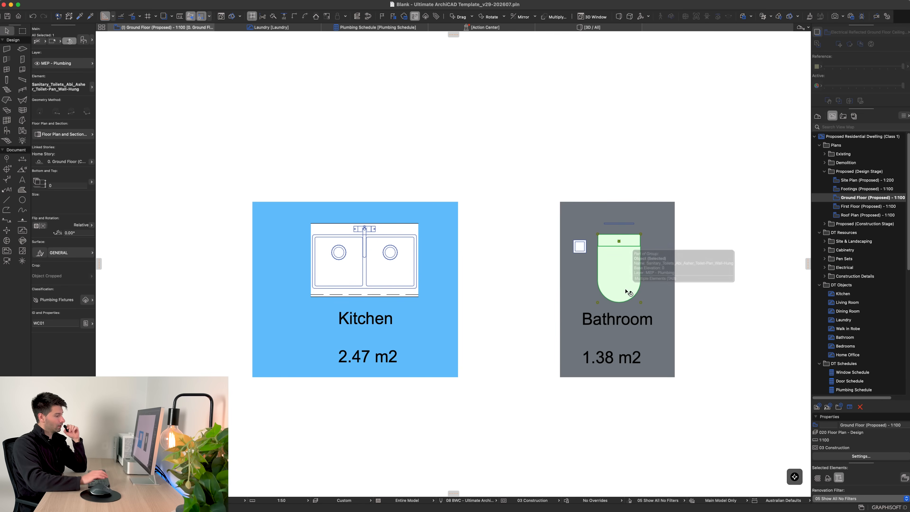
pyautogui.doubleClick(627, 291)
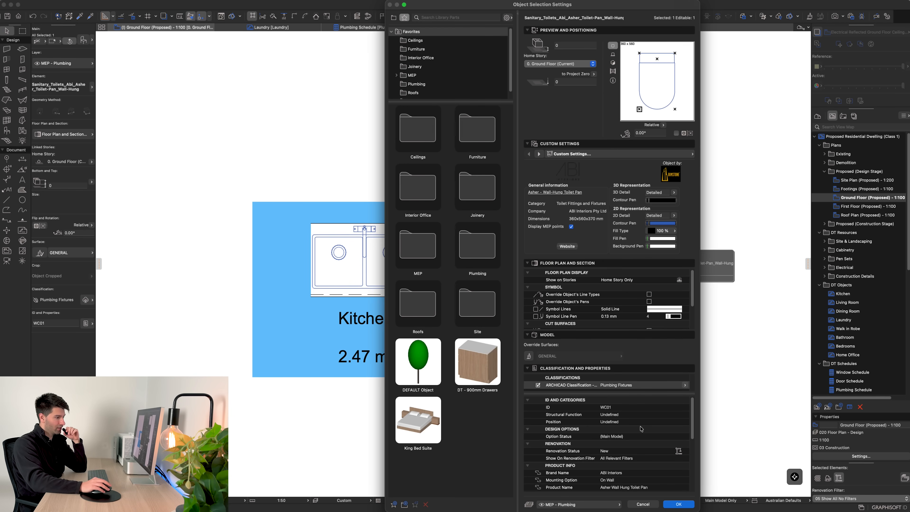
pyautogui.scroll(-5, 640, 429)
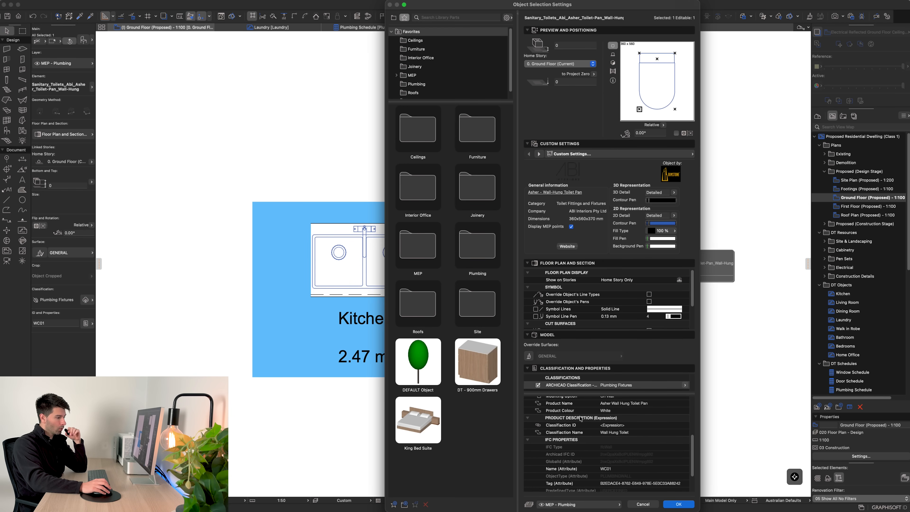
pyautogui.scroll(-1, 580, 419)
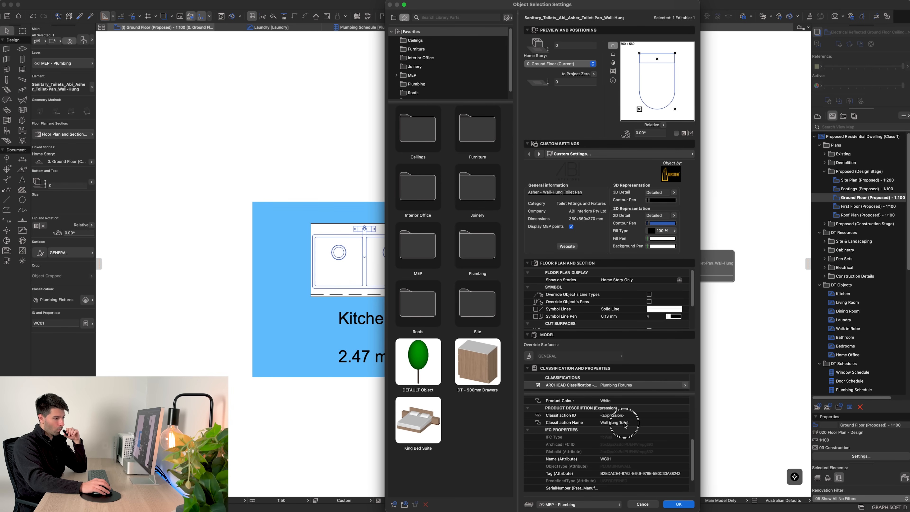
pyautogui.click(637, 423)
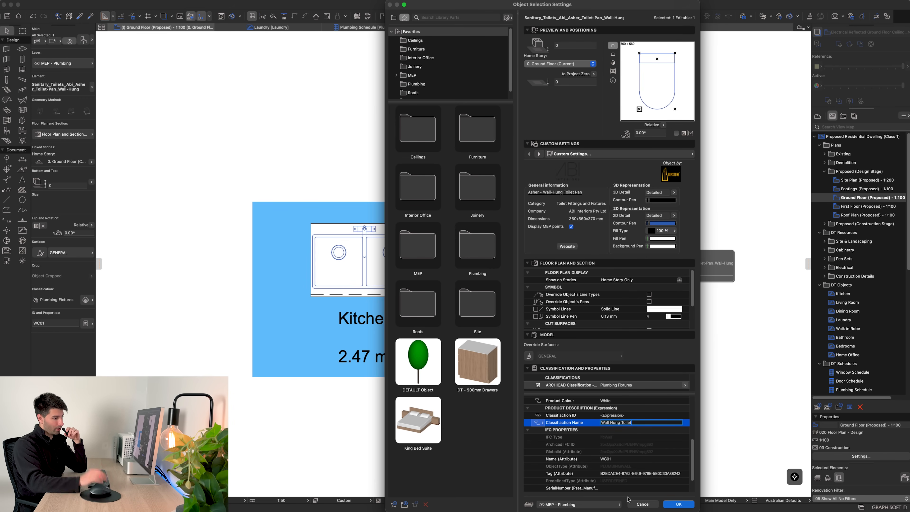
pyautogui.click(637, 503)
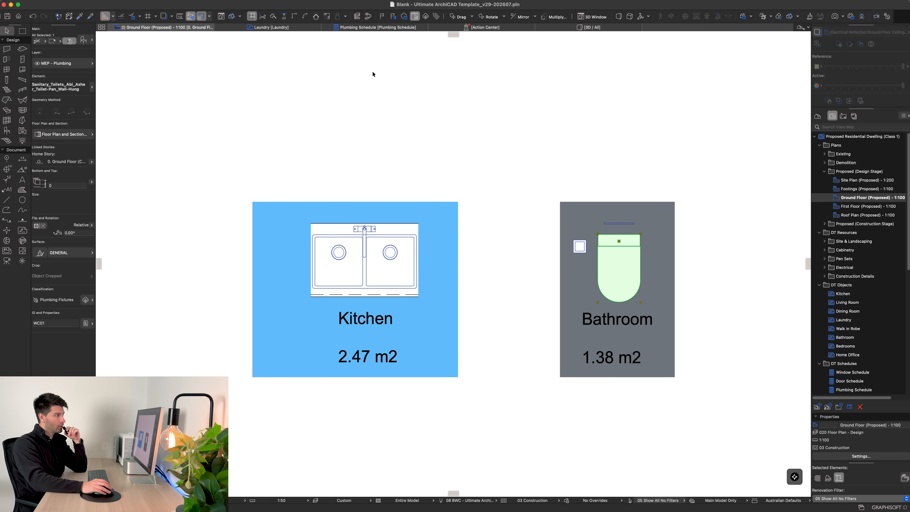
# - In the Kitchen objects view, check the Classification Name of the 900MM CUPBOARD DOUBLE BOWL sink and look over the sink variants
pyautogui.click(847, 295)
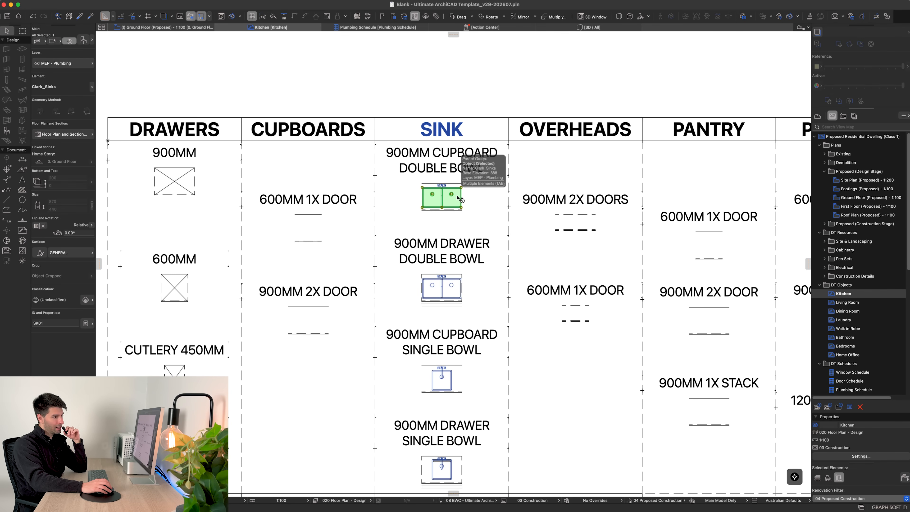
pyautogui.doubleClick(458, 201)
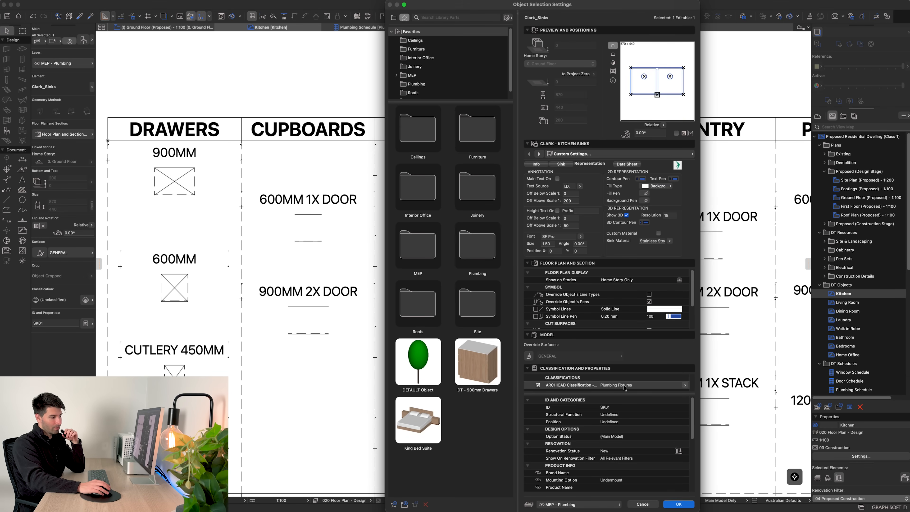
pyautogui.scroll(-6, 614, 413)
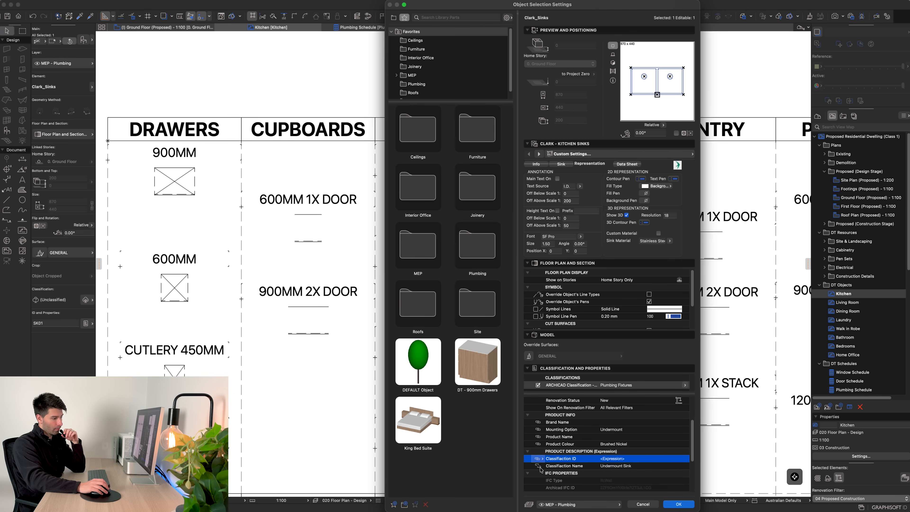
pyautogui.click(542, 466)
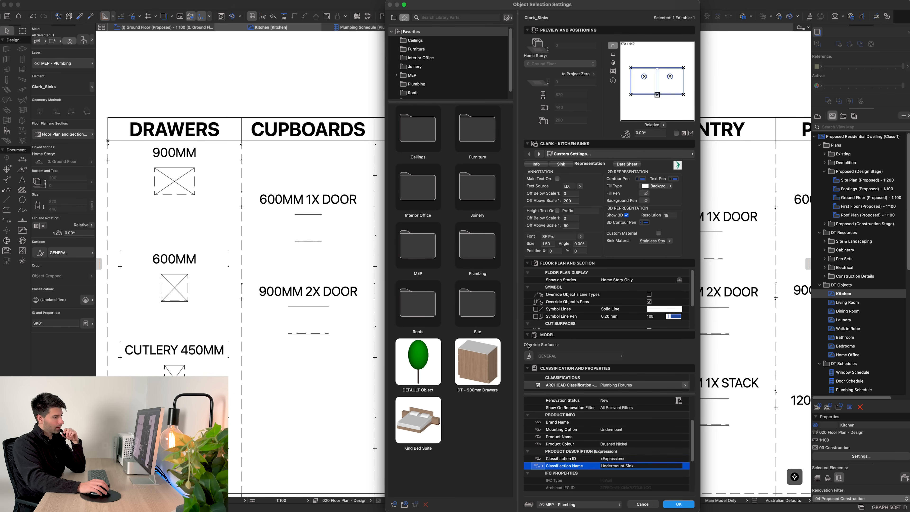
pyautogui.click(685, 506)
pyautogui.scroll(-3, 465, 343)
pyautogui.scroll(-2, 466, 343)
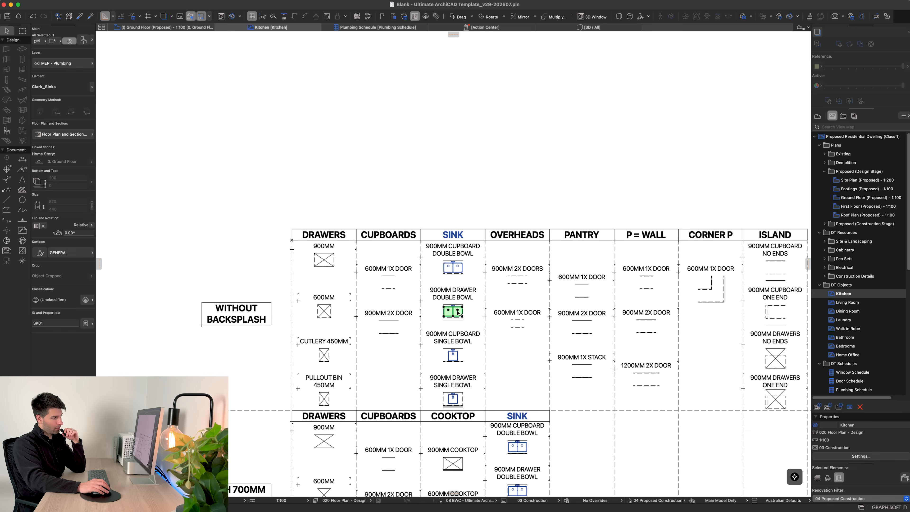
pyautogui.scroll(5, 477, 391)
pyautogui.click(498, 401)
pyautogui.scroll(-3, 493, 373)
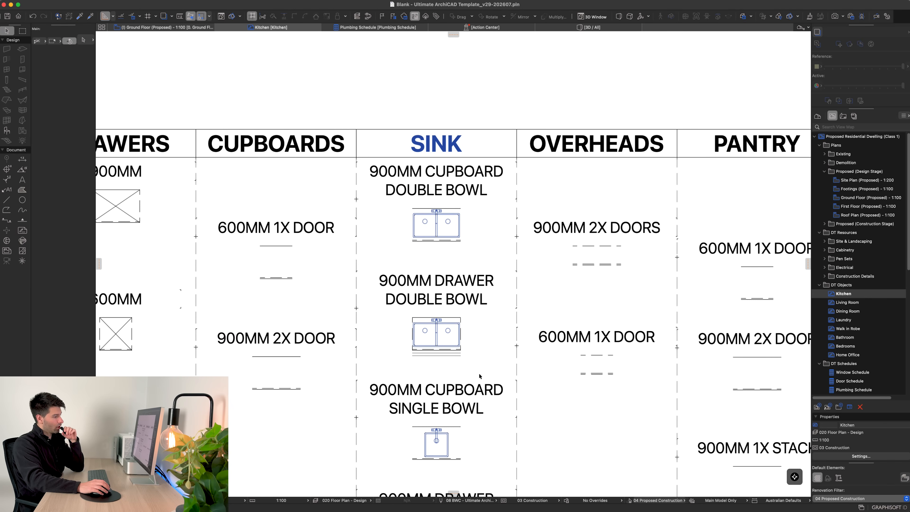
pyautogui.scroll(-3, 480, 377)
pyautogui.click(377, 28)
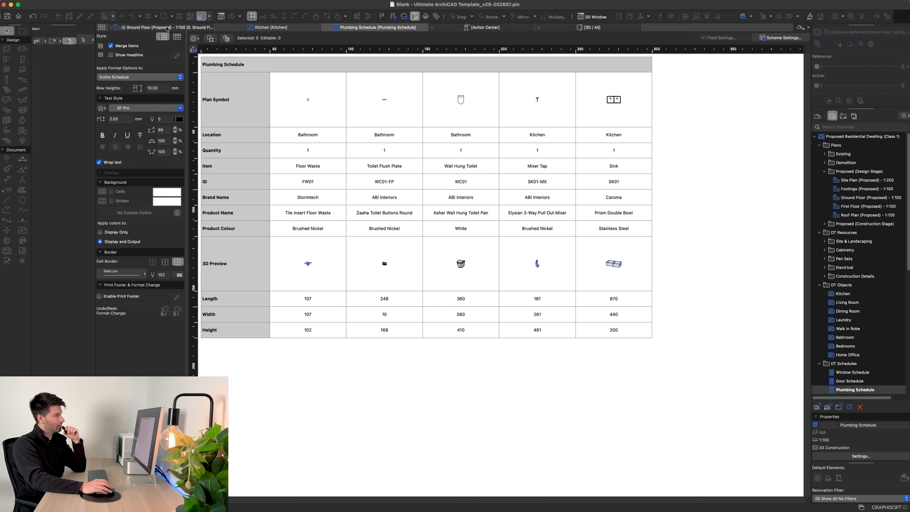
pyautogui.click(174, 28)
pyautogui.click(615, 274)
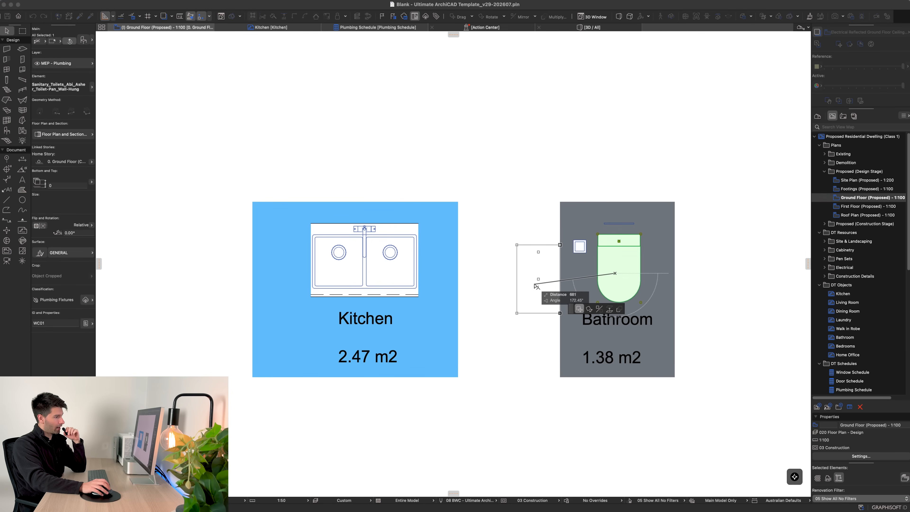
pyautogui.press('Escape')
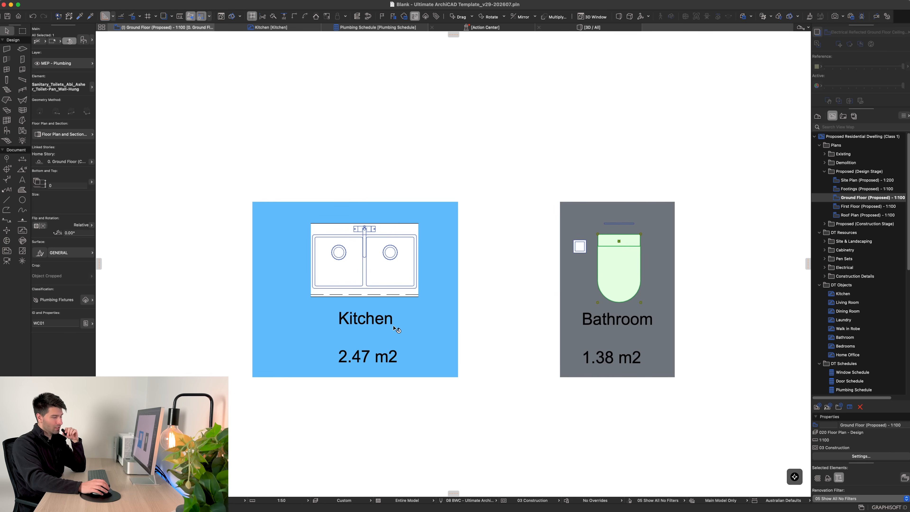
pyautogui.click(380, 266)
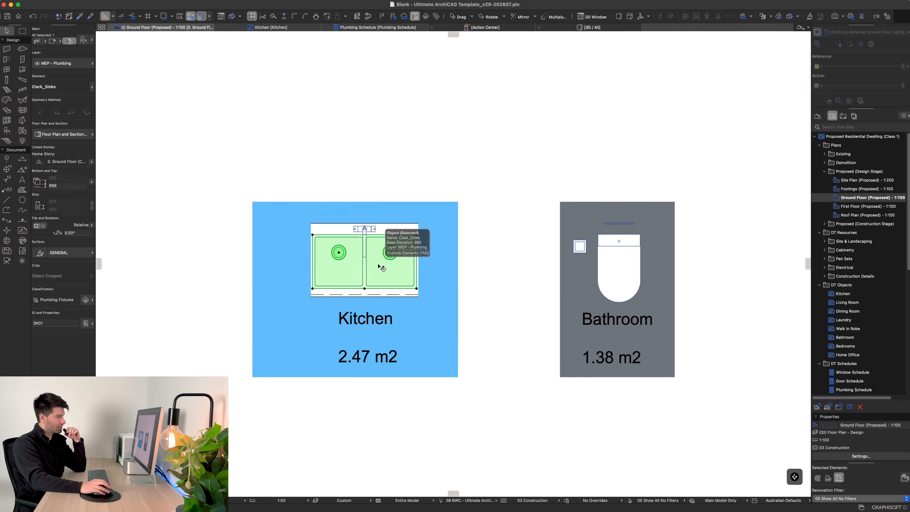
pyautogui.scroll(3, 379, 234)
pyautogui.press('Tab')
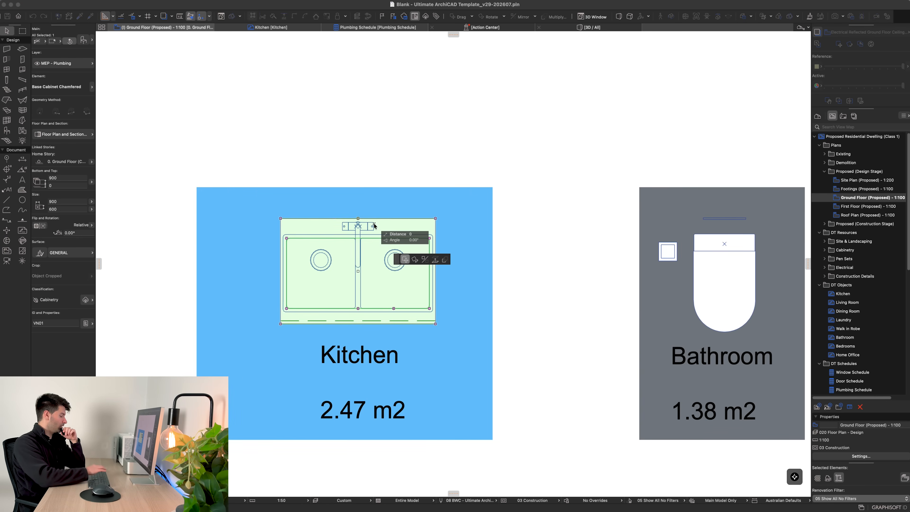
pyautogui.press('Escape')
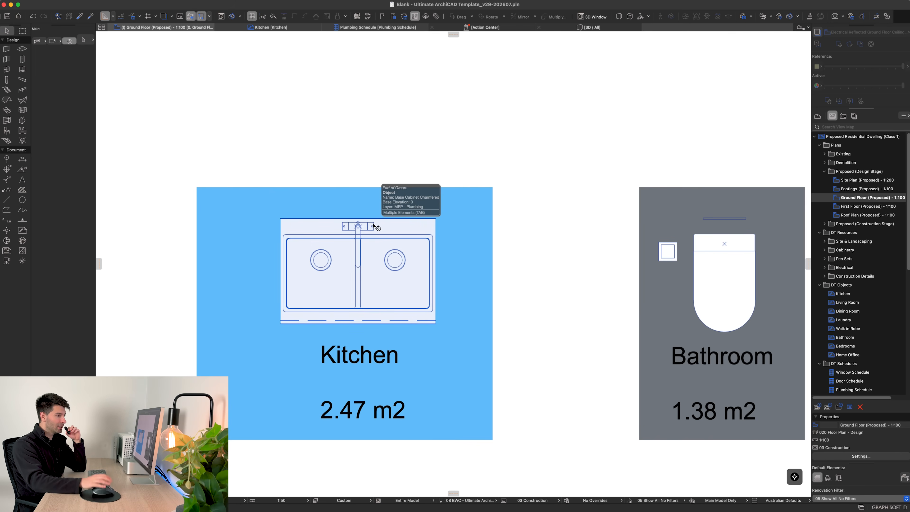
pyautogui.scroll(-3, 422, 272)
pyautogui.moveTo(502, 290); pyautogui.dragTo(468, 293, button='middle')
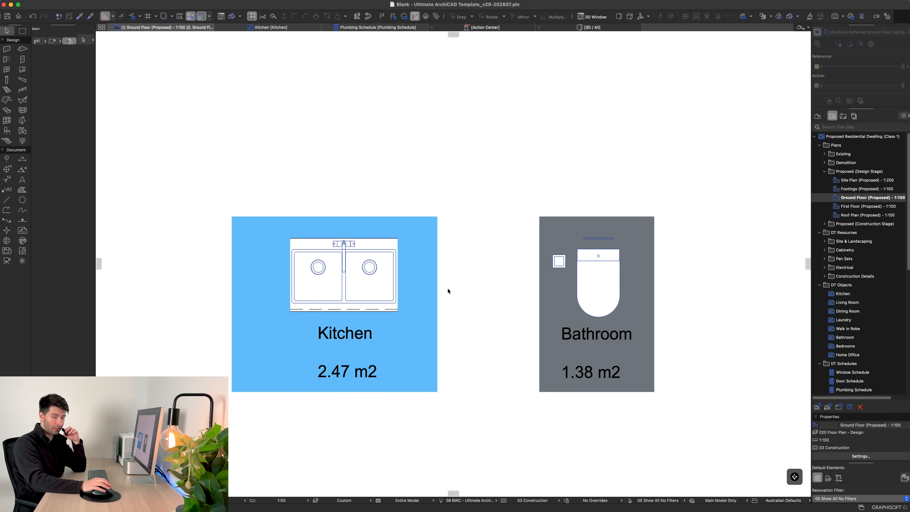
# - Review the Plumbing Schedule and the wall hung toilet's product info, then close the object settings and deselect the toilet
pyautogui.click(375, 27)
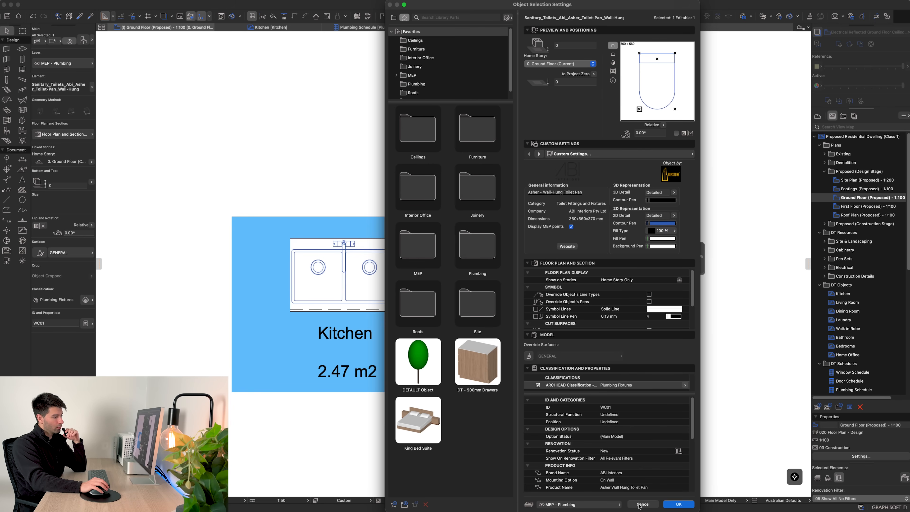
pyautogui.click(639, 505)
pyautogui.click(280, 106)
# - Search the Property Manager for "brand" and examine the value definition and classification availability of the Brand Name property
pyautogui.click(228, 0)
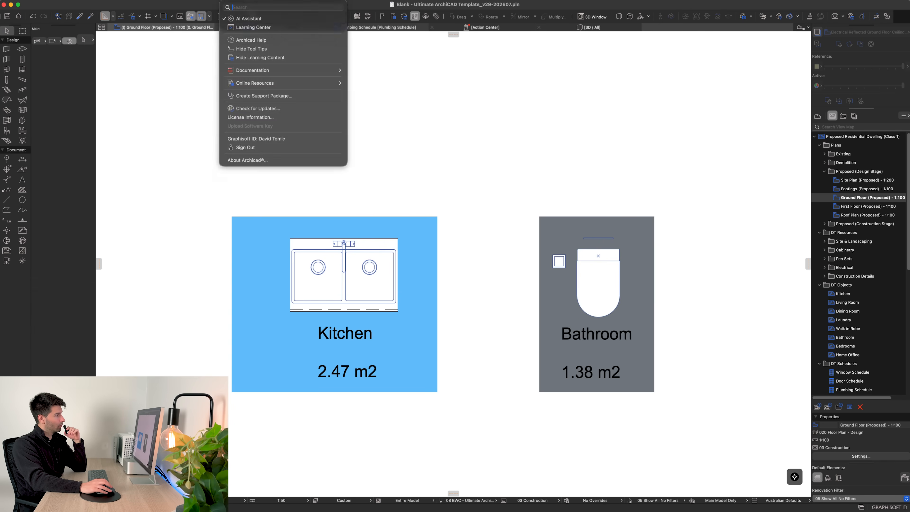
pyautogui.moveTo(150, 1)
pyautogui.click(166, 15)
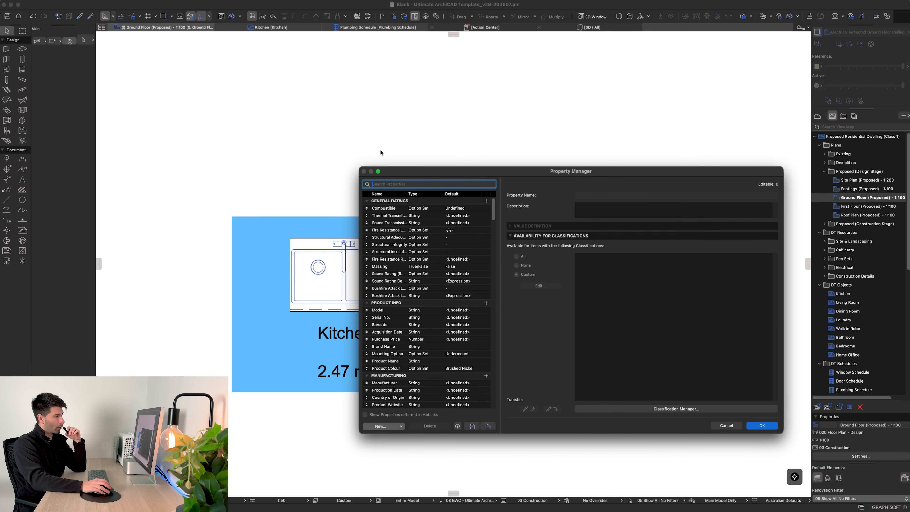
pyautogui.moveTo(444, 175); pyautogui.dragTo(206, 35)
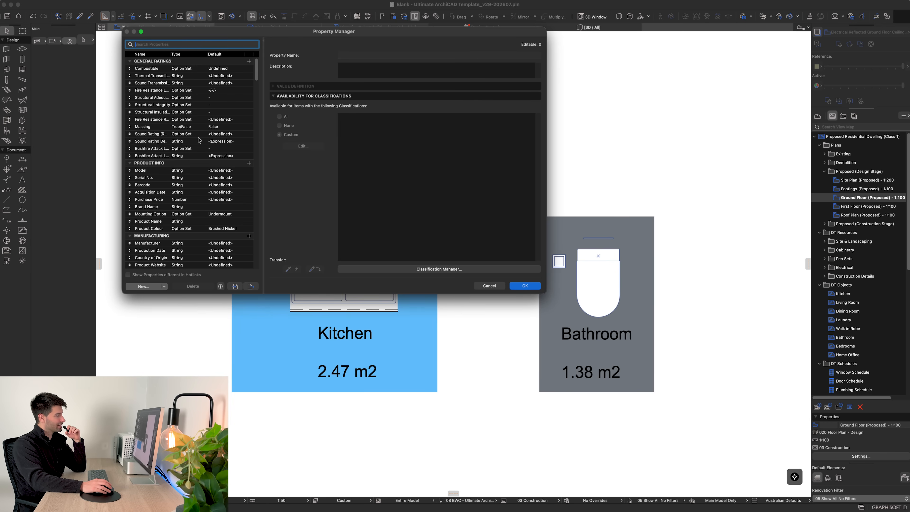
pyautogui.write('brand')
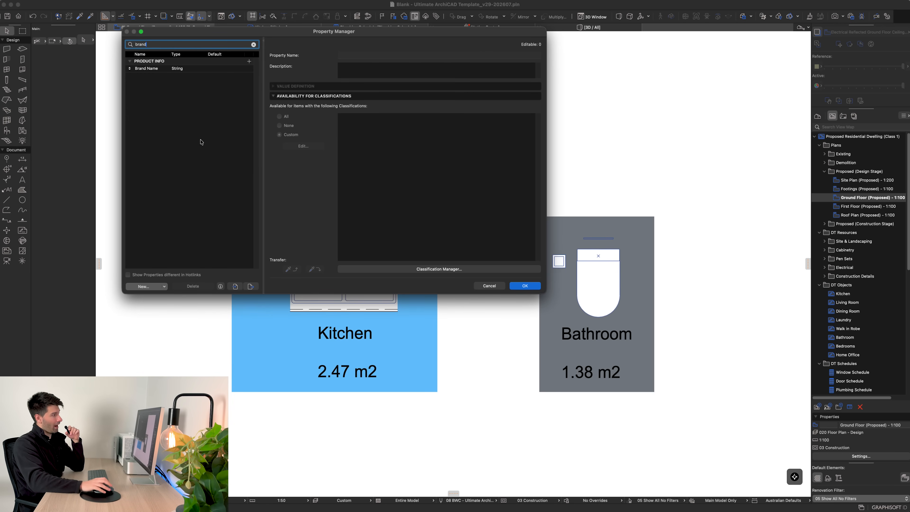
pyautogui.click(164, 70)
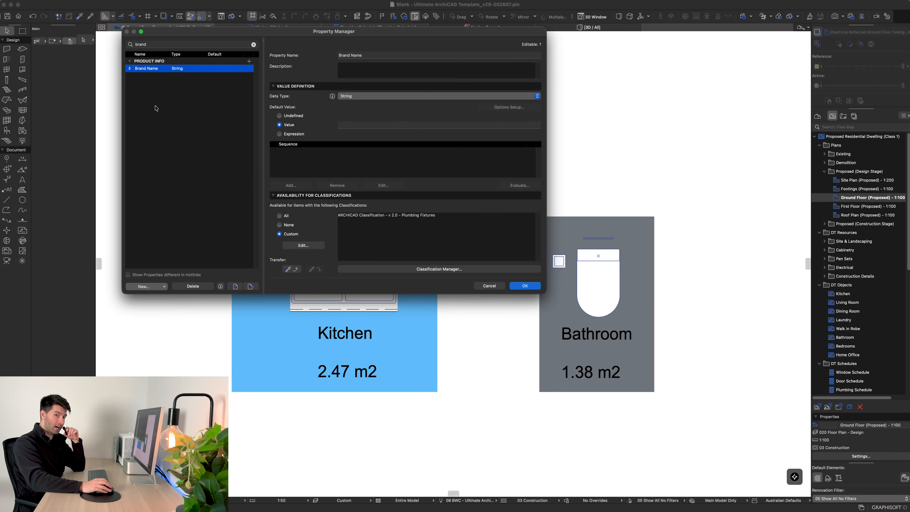
# - View the group choices offered for a new property, then leave without creating one
pyautogui.click(144, 286)
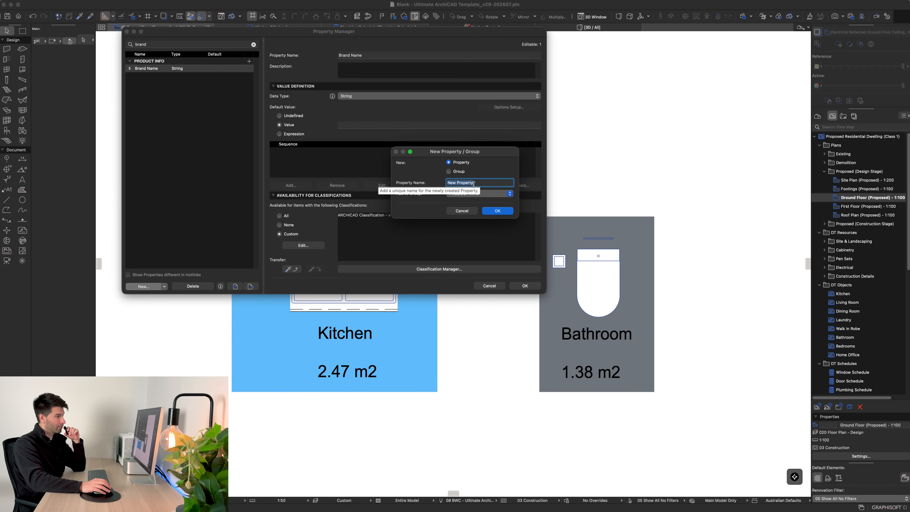
pyautogui.click(463, 194)
pyautogui.click(461, 195)
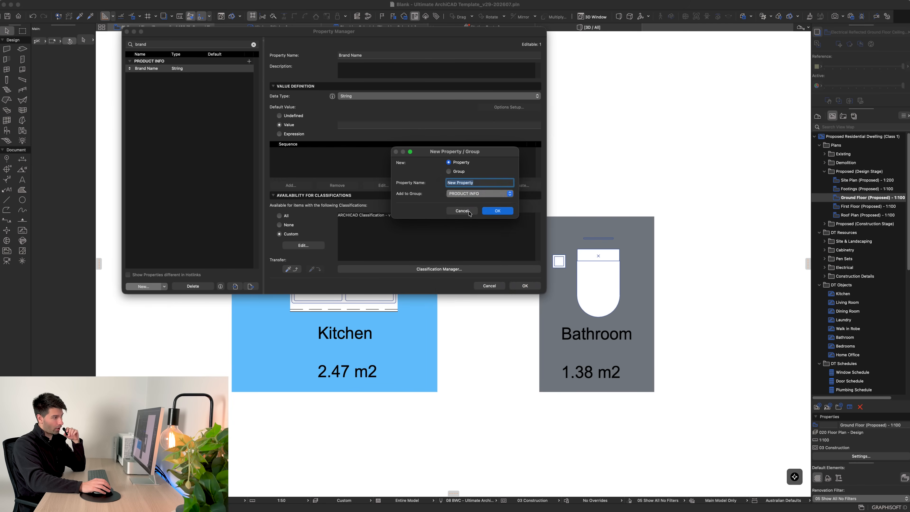
pyautogui.click(456, 213)
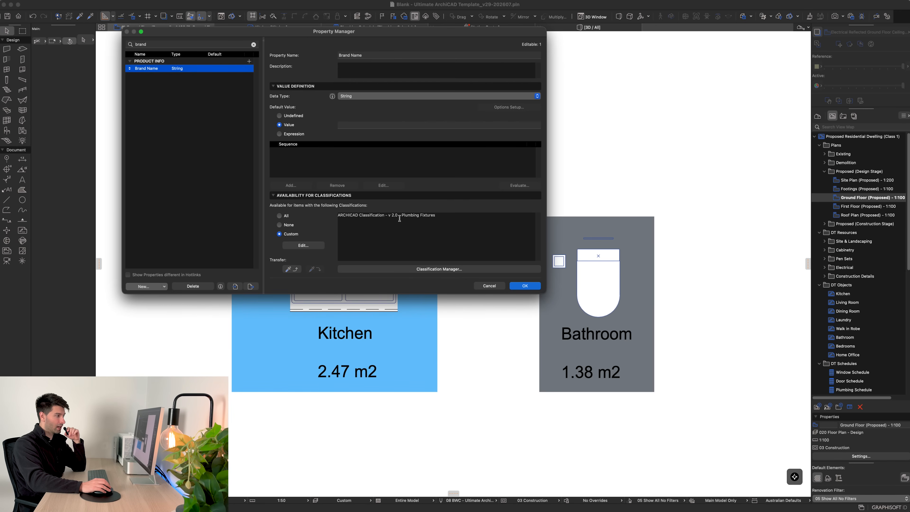
# - Search the Classification Manager for "plumb" to examine the properties available for Plumbing Fixtures
pyautogui.click(411, 270)
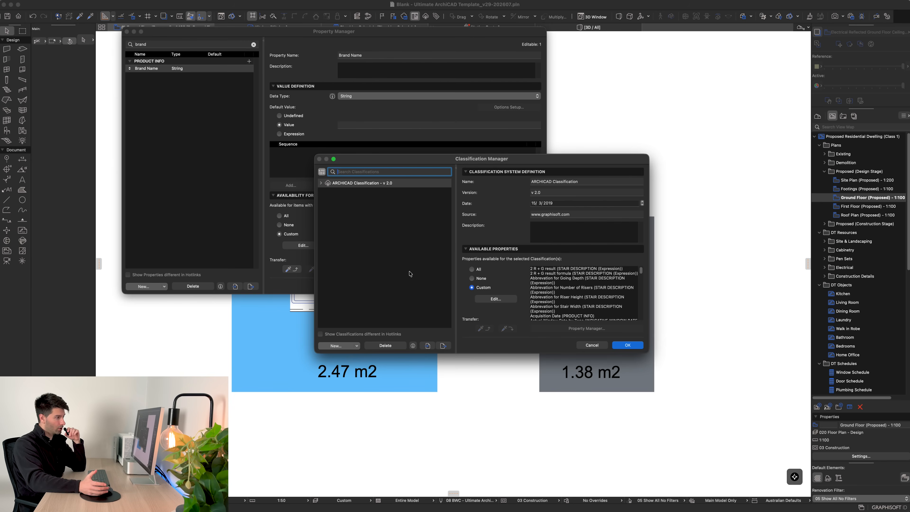
pyautogui.write('plumb')
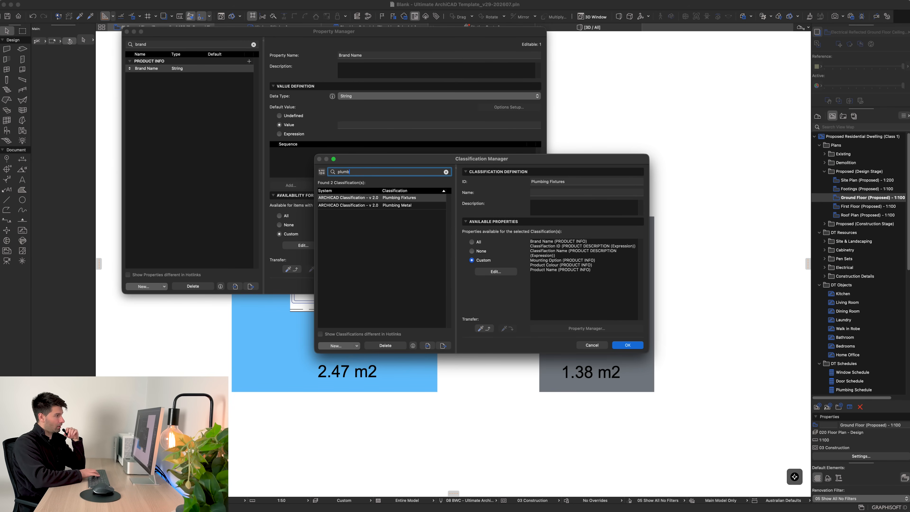
# - Search the Plumbing Fixtures property availability for "brand", then leave the Classification Manager and Property Manager without changes
pyautogui.click(396, 198)
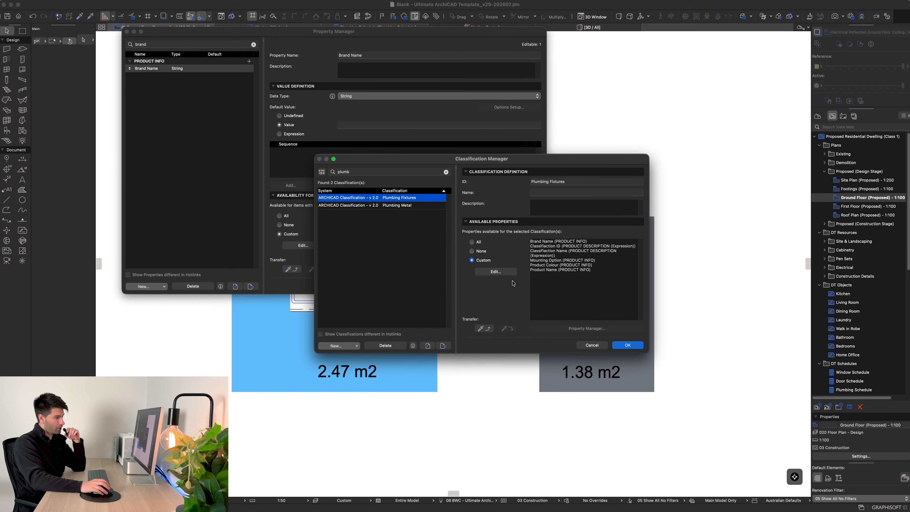
pyautogui.click(496, 271)
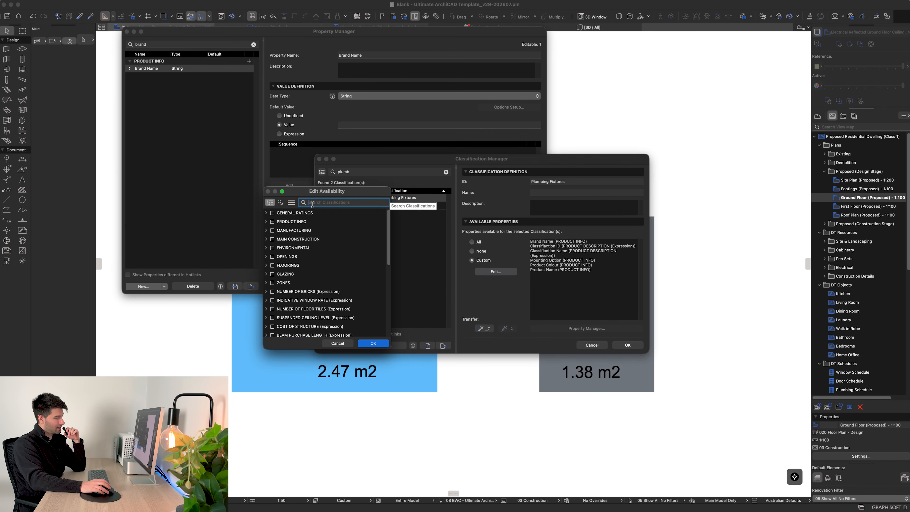
pyautogui.write('brand')
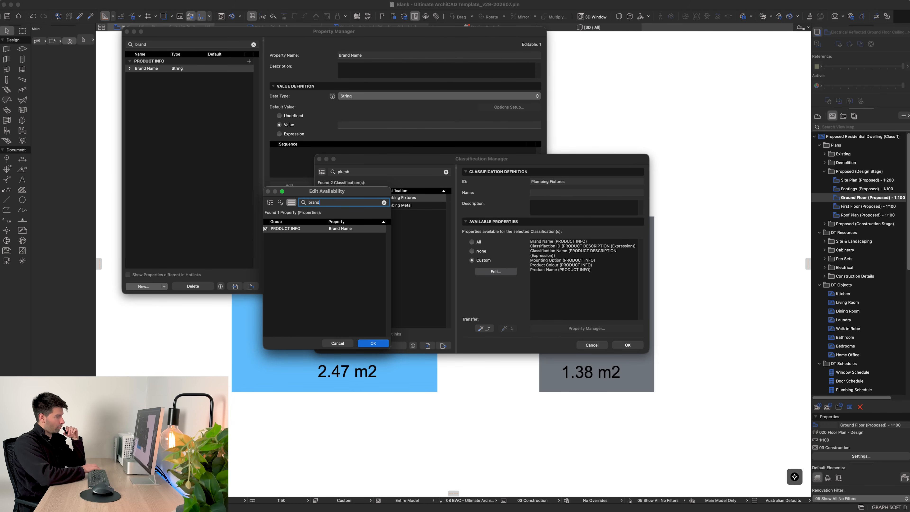
pyautogui.click(339, 343)
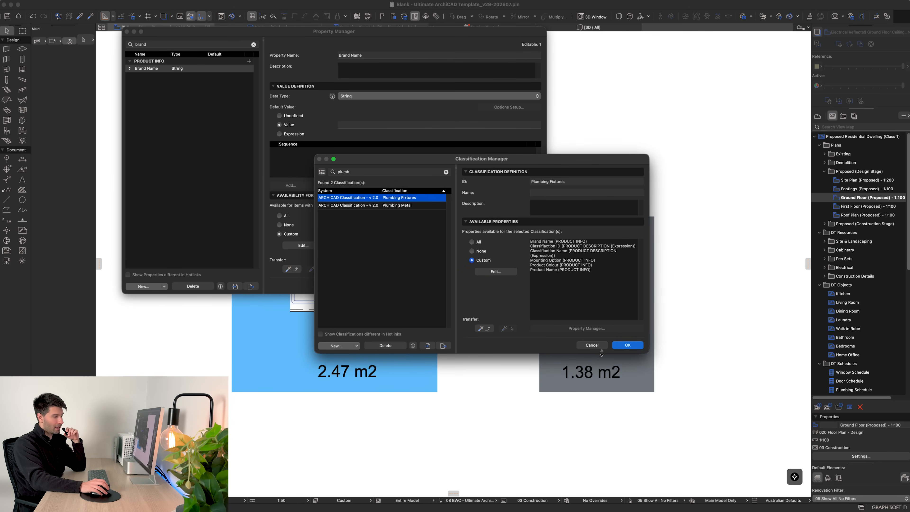
pyautogui.click(592, 344)
pyautogui.click(490, 286)
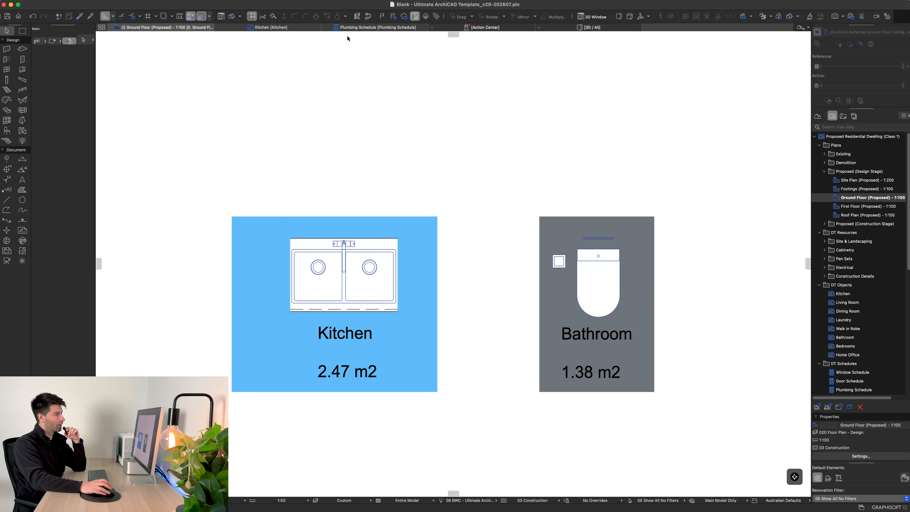
# - Look up the Product Colour property in the Property Manager and view its data type choices
pyautogui.click(351, 28)
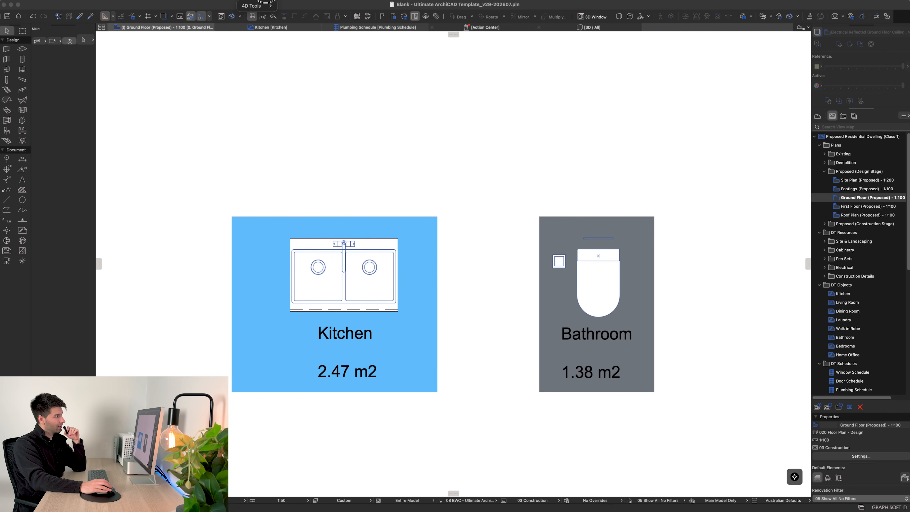
pyautogui.click(257, 4)
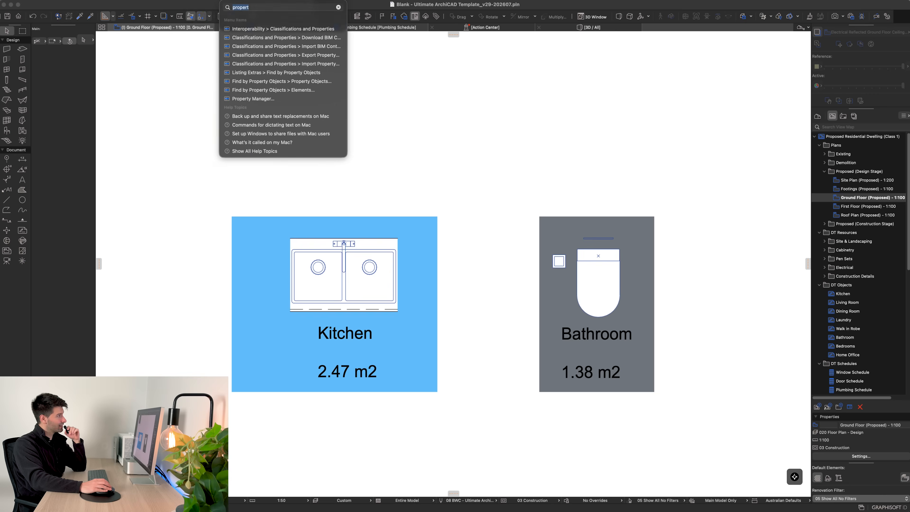
pyautogui.moveTo(147, 1)
pyautogui.click(168, 15)
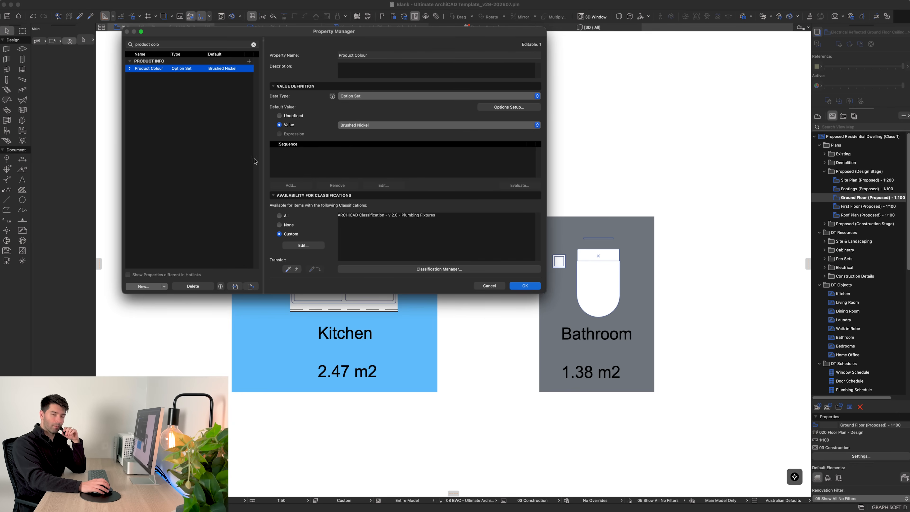
pyautogui.click(382, 97)
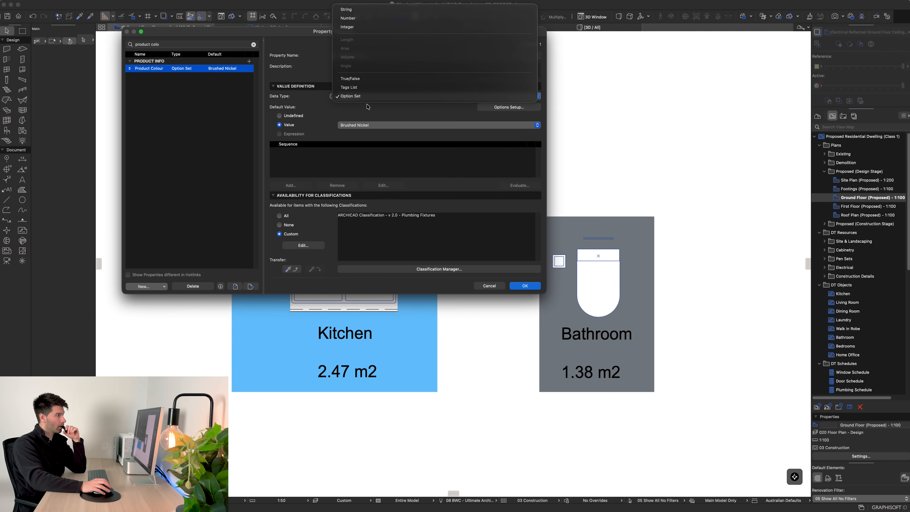
pyautogui.click(368, 120)
# - Examine the Product Colour property's option set values and the choices for its default value
pyautogui.click(482, 108)
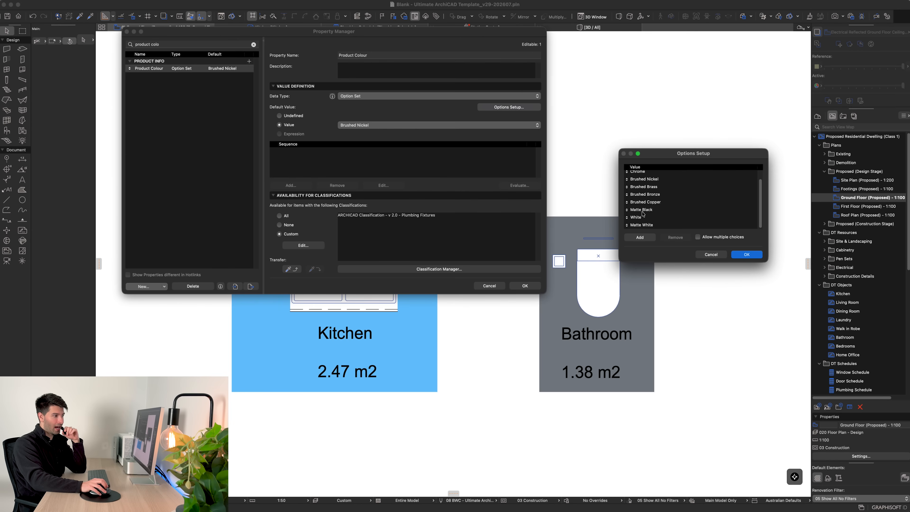
pyautogui.scroll(-1, 639, 217)
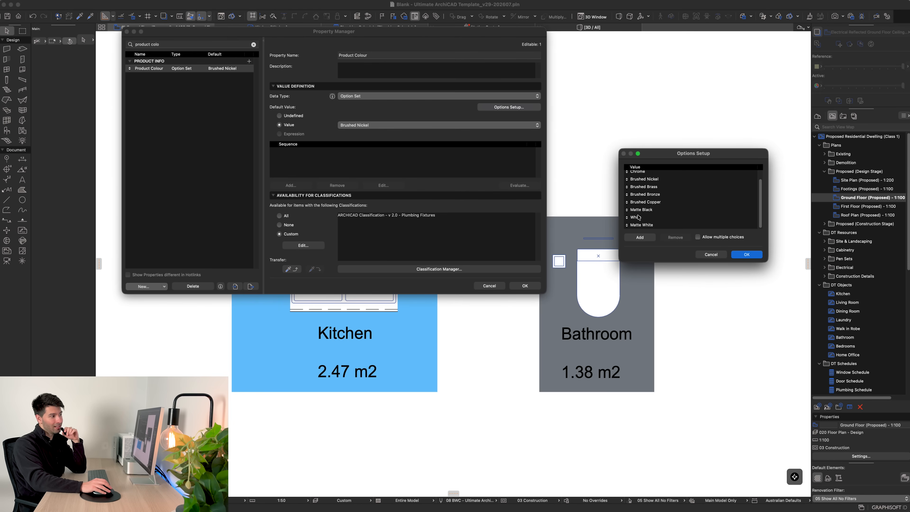
pyautogui.scroll(1, 641, 206)
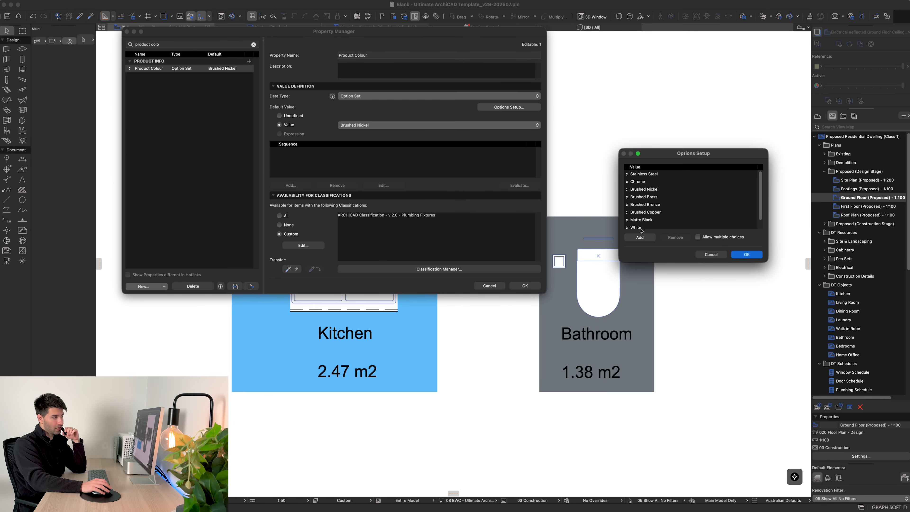
pyautogui.click(712, 254)
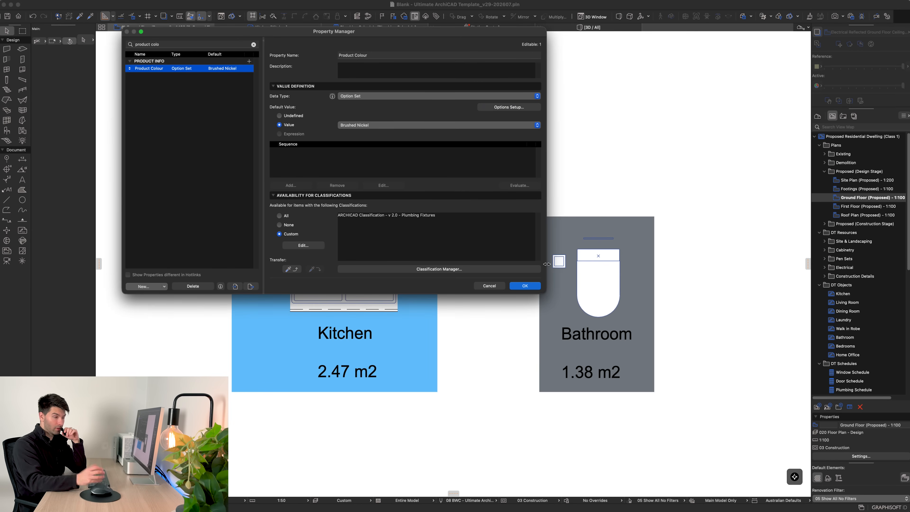
pyautogui.click(511, 125)
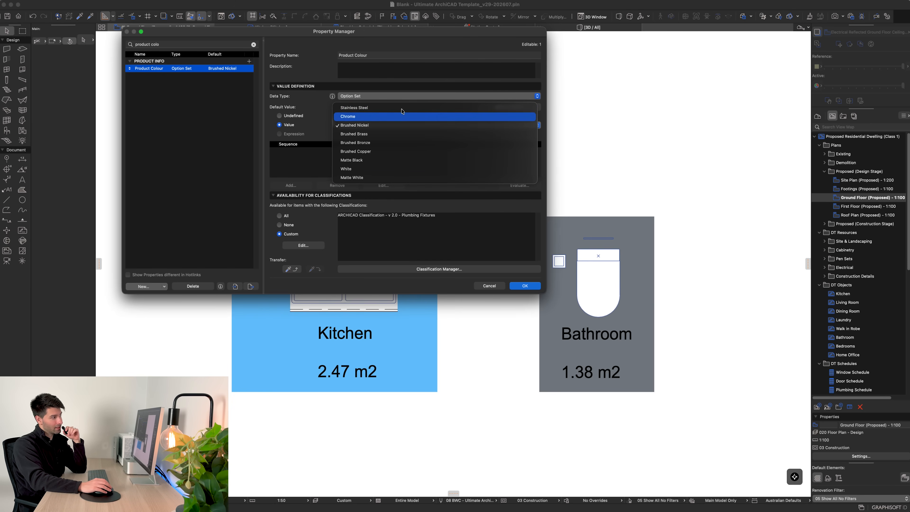
pyautogui.click(325, 113)
pyautogui.click(513, 108)
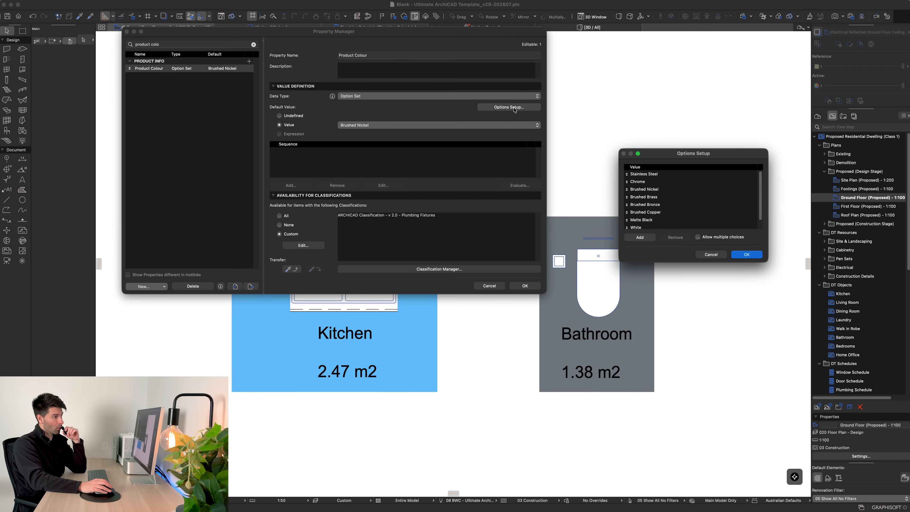
pyautogui.scroll(-1, 662, 215)
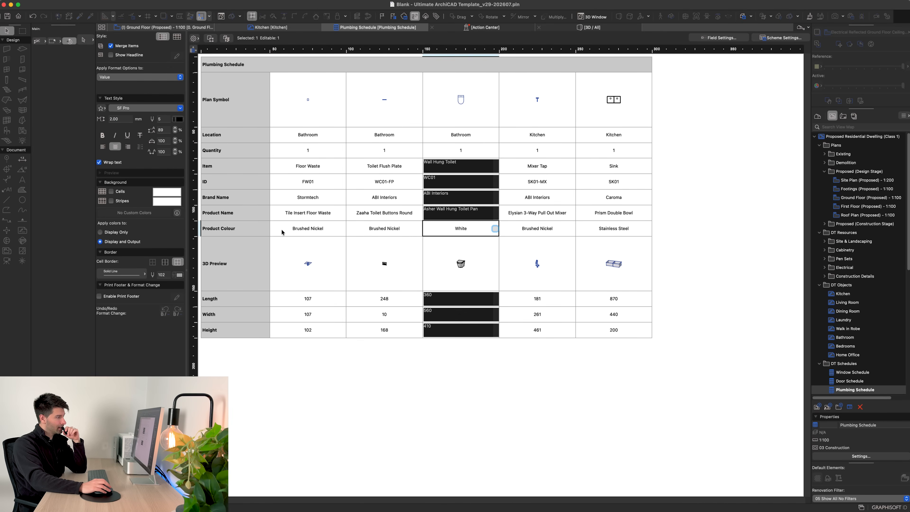
# - Set the scale of the 3D Preview images in the Plumbing Schedule to 1:50
pyautogui.click(453, 252)
pyautogui.press('Escape')
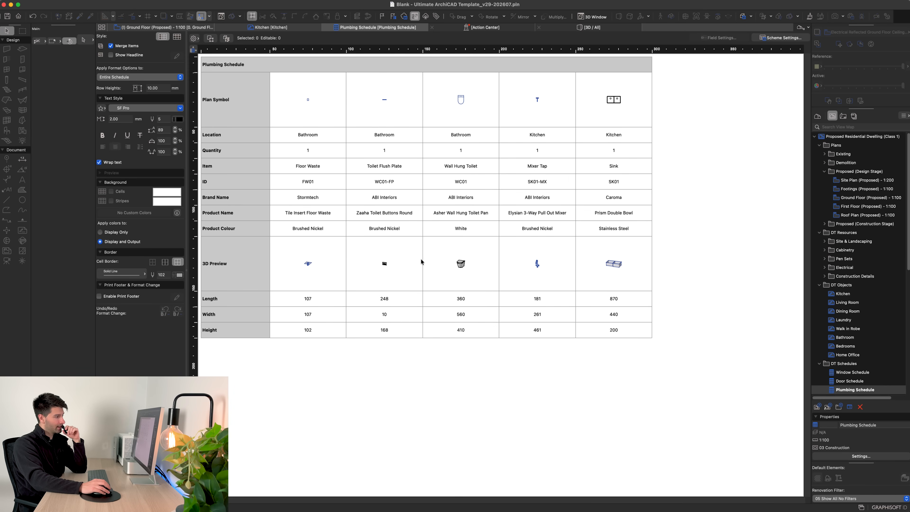
pyautogui.click(319, 273)
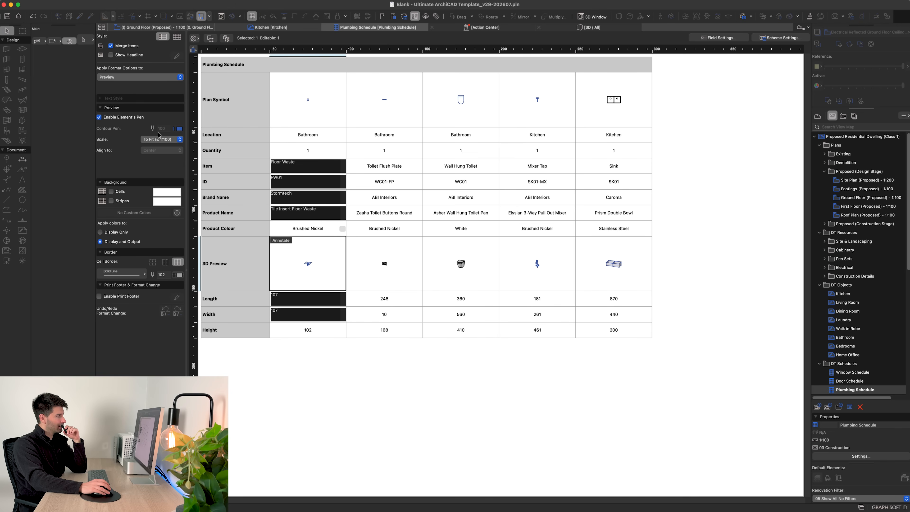
pyautogui.click(162, 141)
pyautogui.click(162, 140)
pyautogui.write('50')
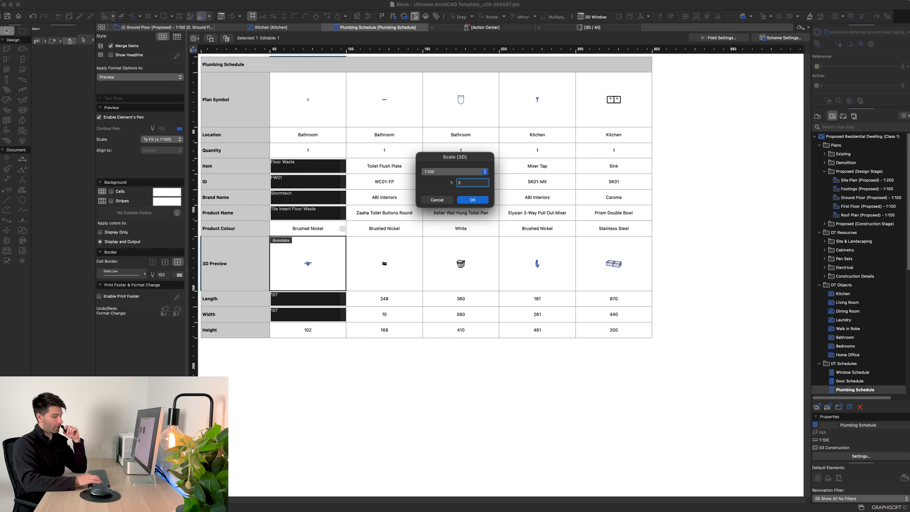
pyautogui.press('Return')
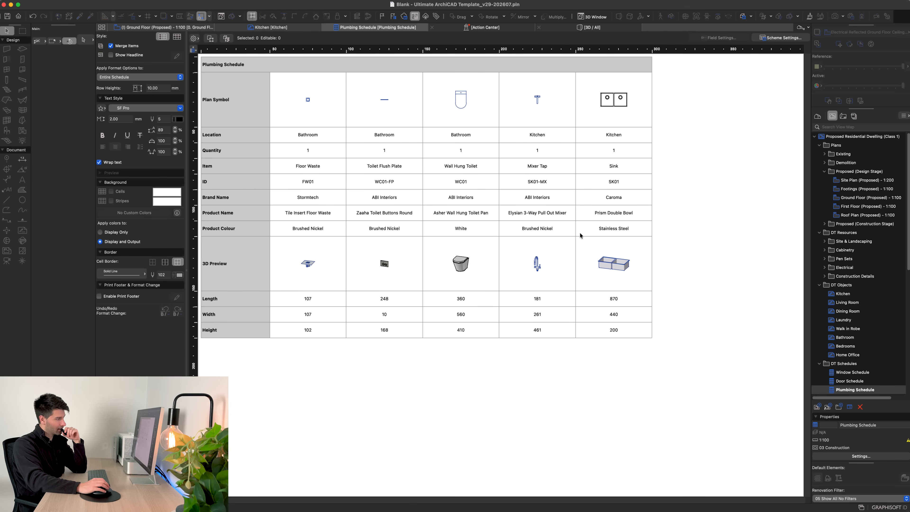
# - Remove the 3D Axonometry field from the Plumbing Schedule scheme, but discard the change
pyautogui.click(781, 38)
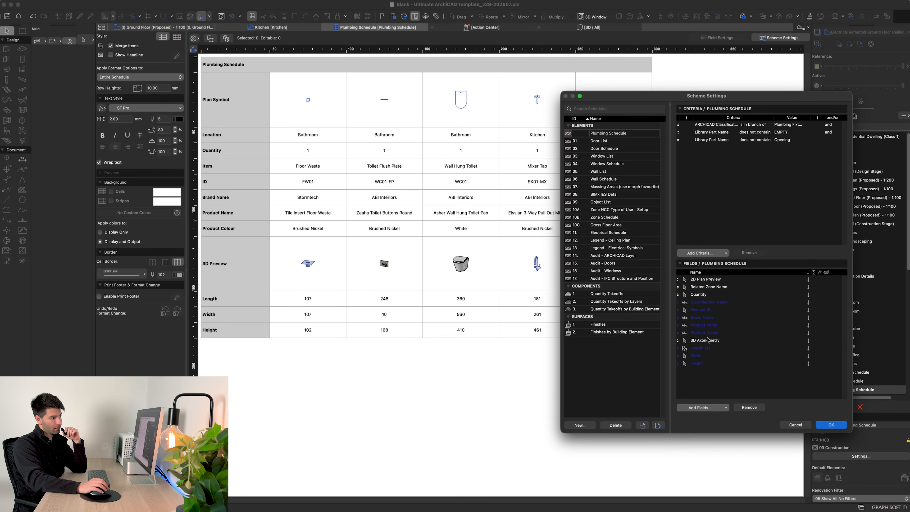
pyautogui.click(708, 340)
pyautogui.click(750, 408)
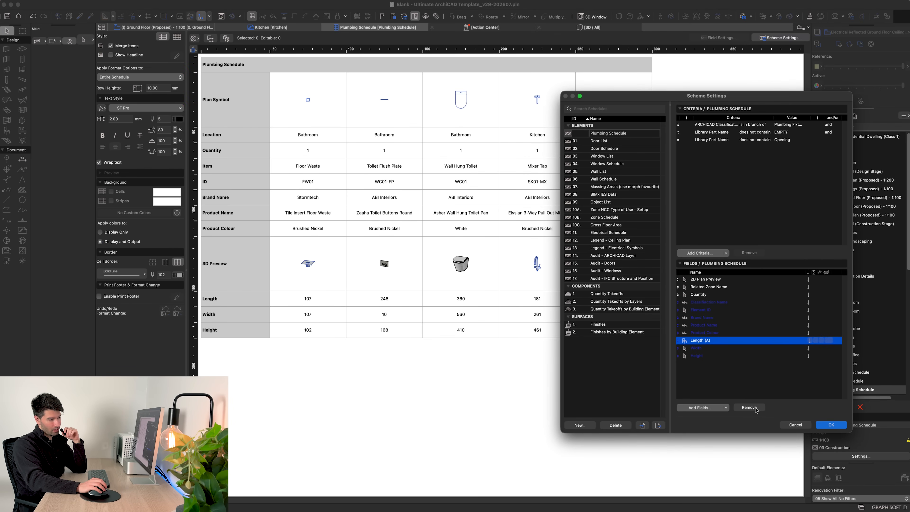
pyautogui.click(800, 425)
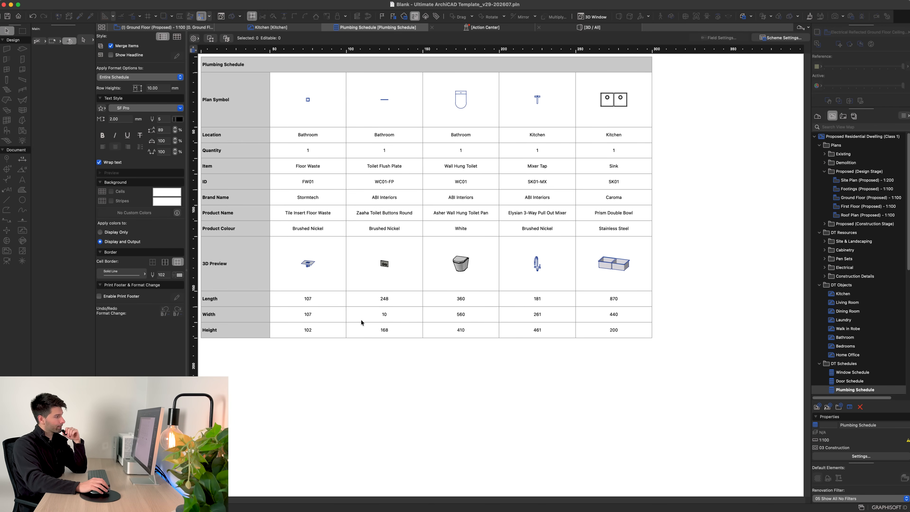
# - Inspect the Length values of the toilet flush plate, mixer tap and wall hung toilet, then clear the selection
pyautogui.click(367, 330)
pyautogui.click(386, 305)
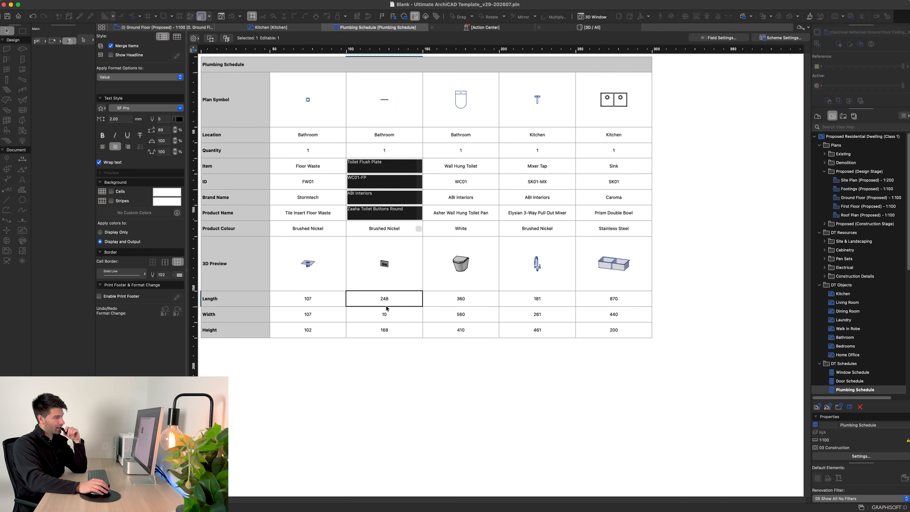
pyautogui.press('Escape')
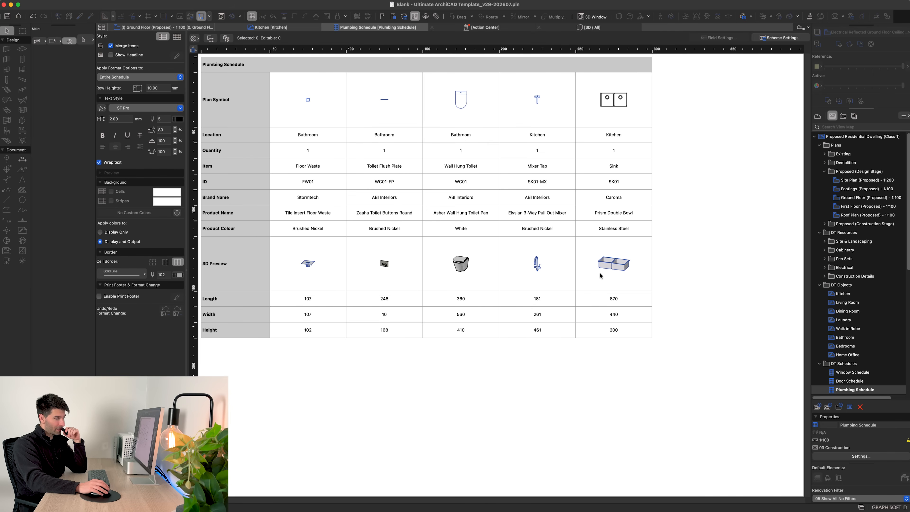
pyautogui.click(549, 304)
pyautogui.click(448, 303)
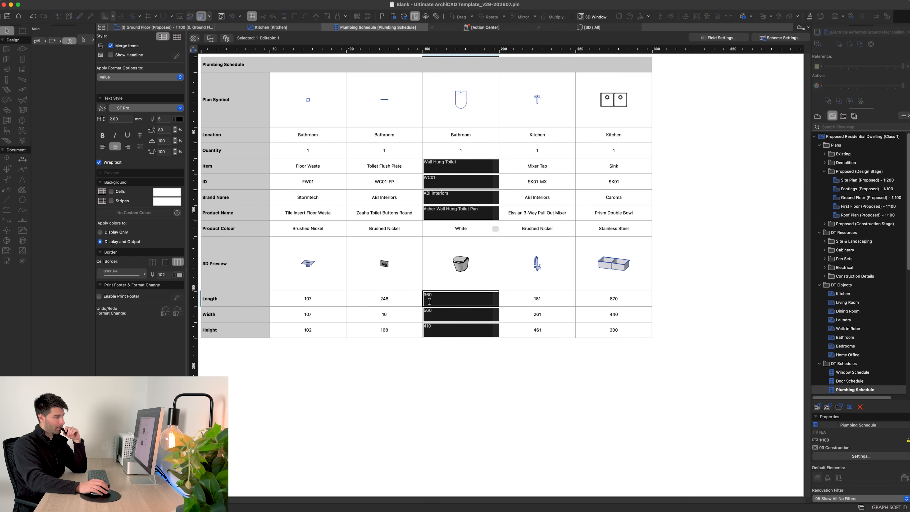
pyautogui.click(385, 302)
pyautogui.click(389, 344)
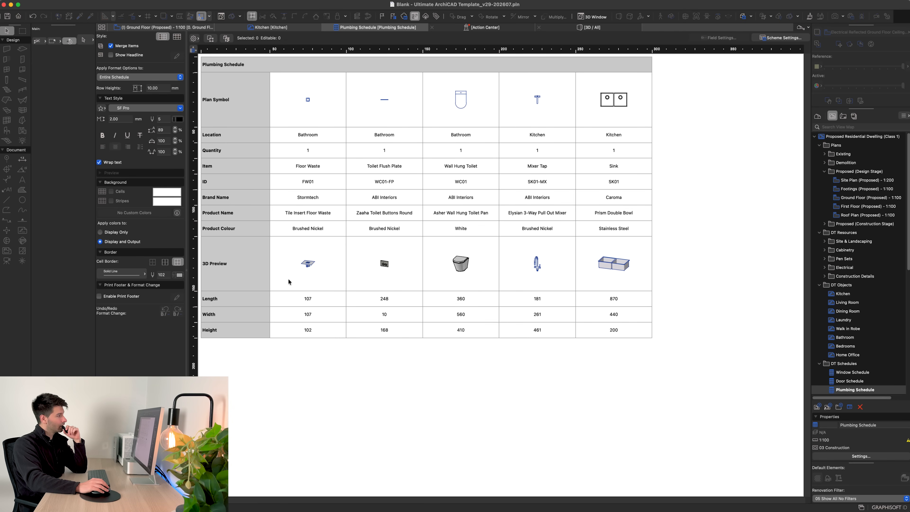
# - Try automatic dimensions on the Plan Symbol previews, turn them off again and deselect the cell
pyautogui.click(293, 110)
pyautogui.click(99, 161)
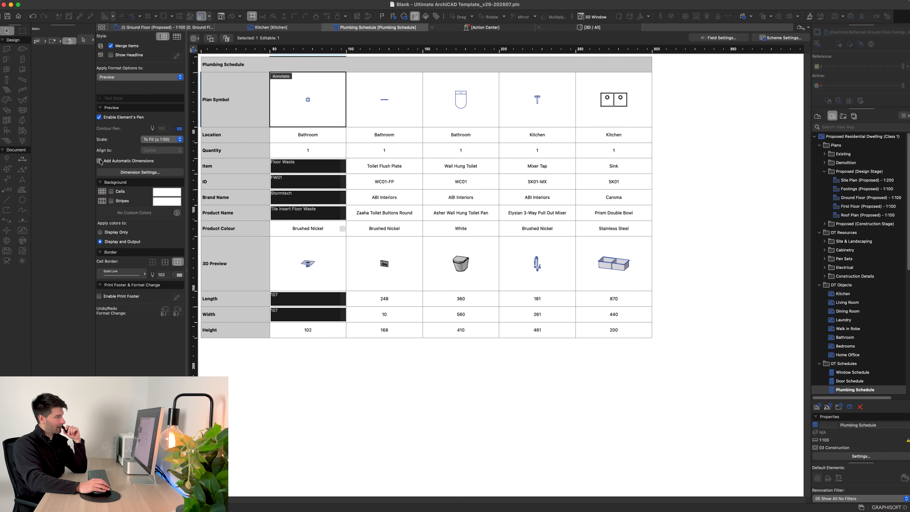
pyautogui.click(698, 113)
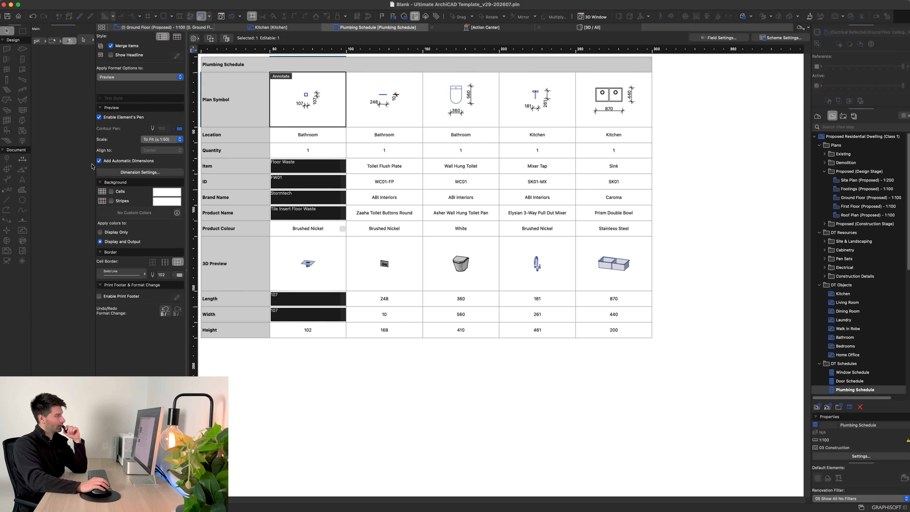
pyautogui.click(99, 161)
pyautogui.click(324, 364)
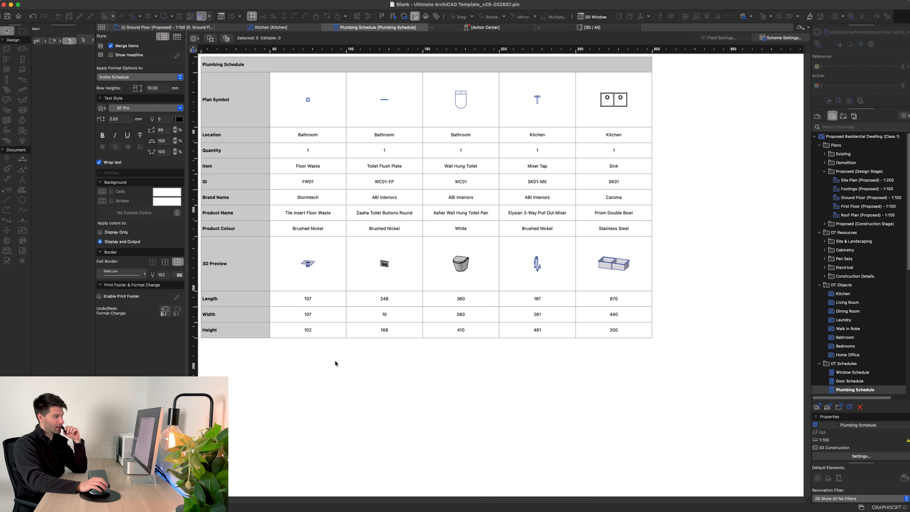